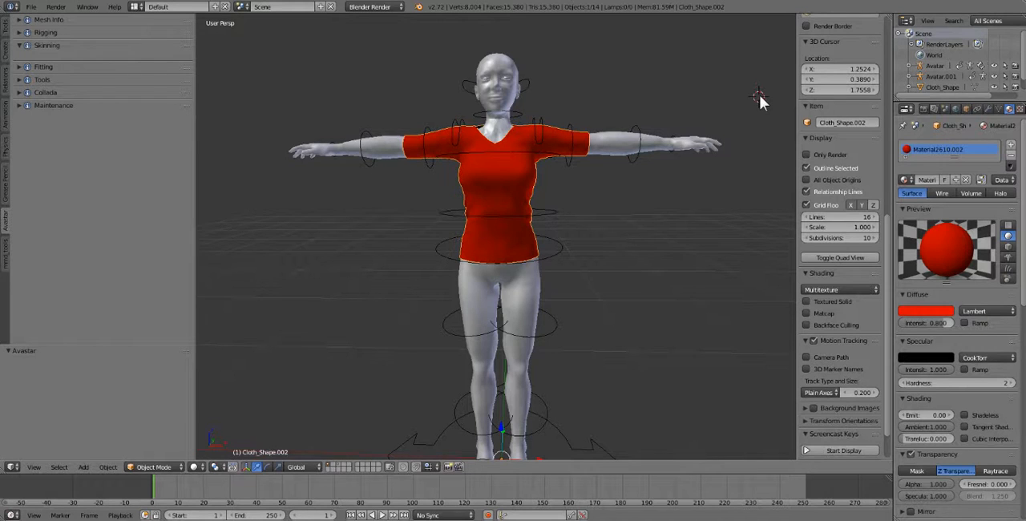
- Deselect everything in the scene, including the red shirt
scroll(603, 215, down, 2)
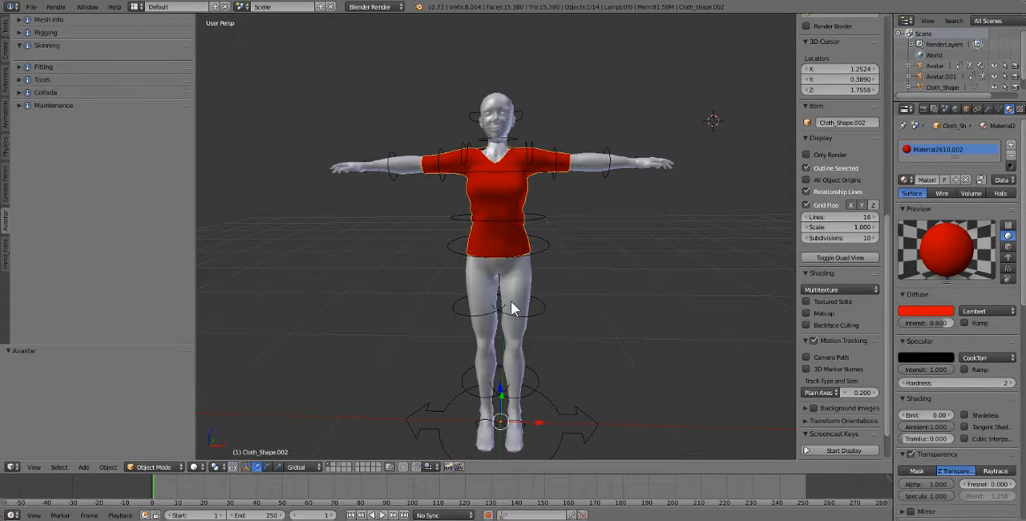
scroll(579, 208, up, 1)
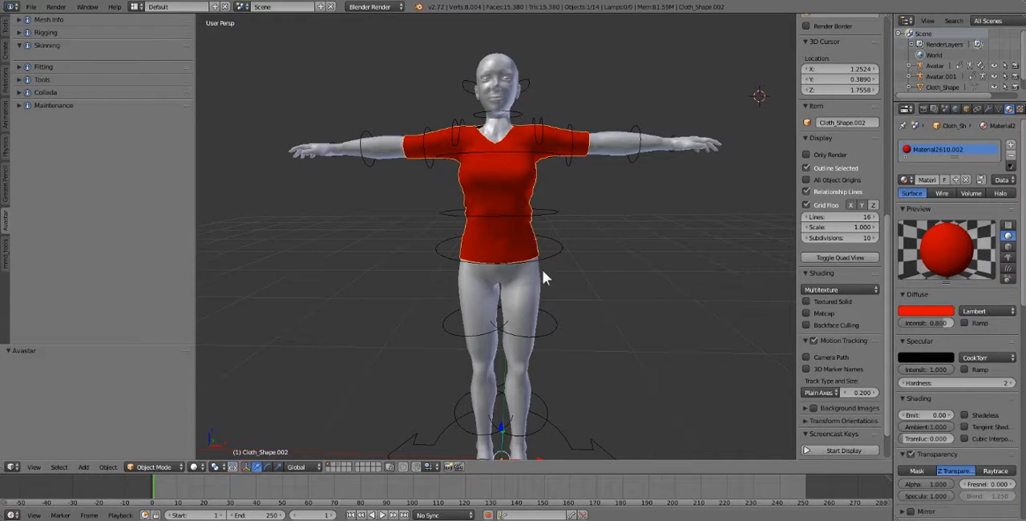
middle_drag(516, 250, 525, 227)
key(a)
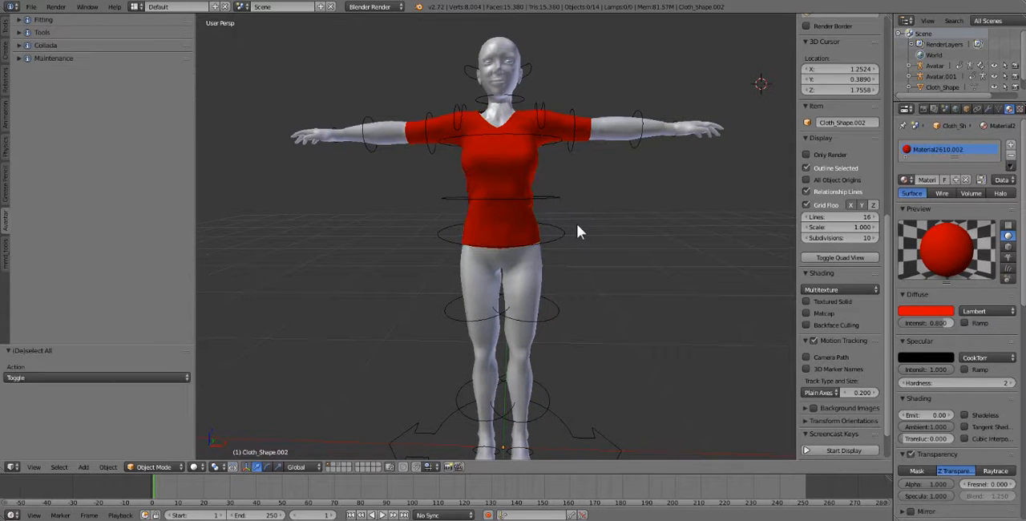
key(a)
key(a)
- Start the screencast keys display and set its mouse display to Text
click(834, 450)
scroll(842, 363, down, 5)
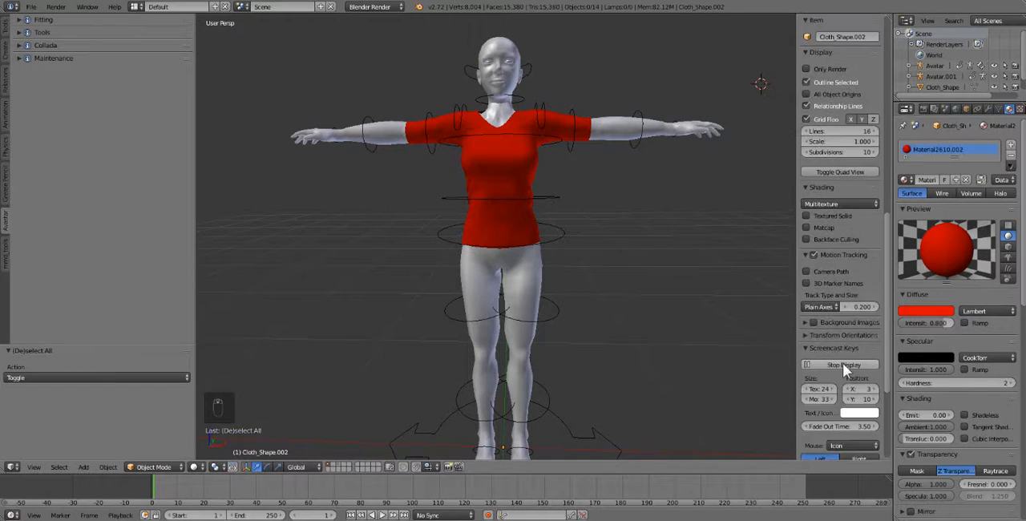
click(838, 341)
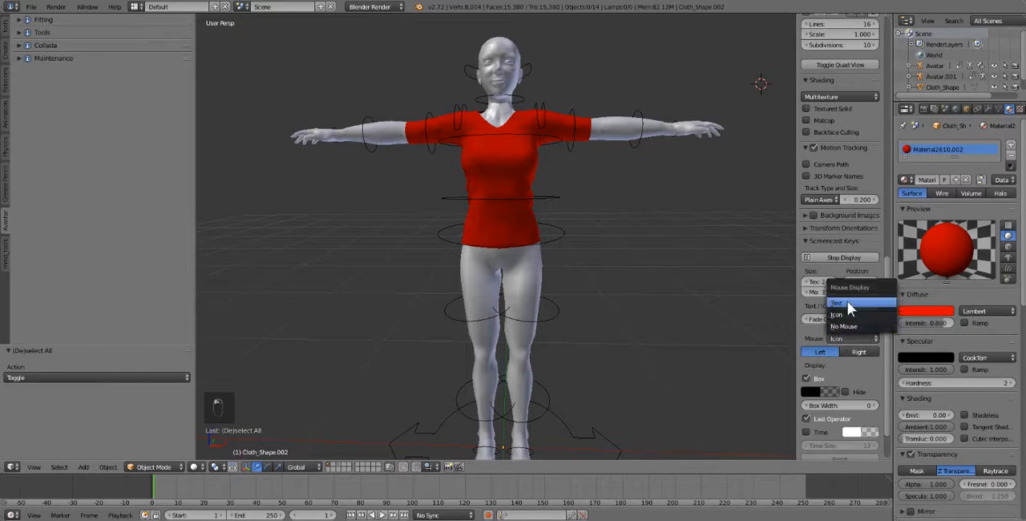
click(847, 300)
key(a)
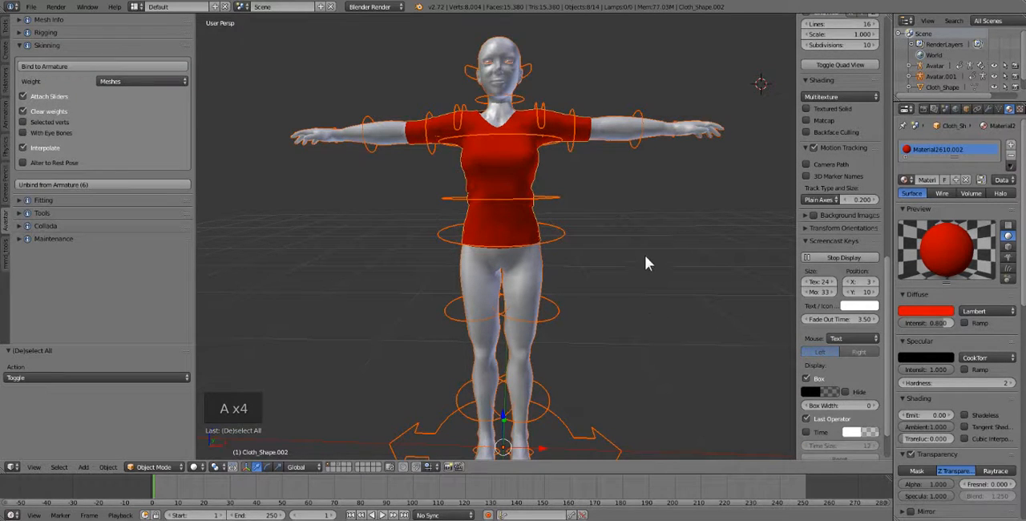
key(a)
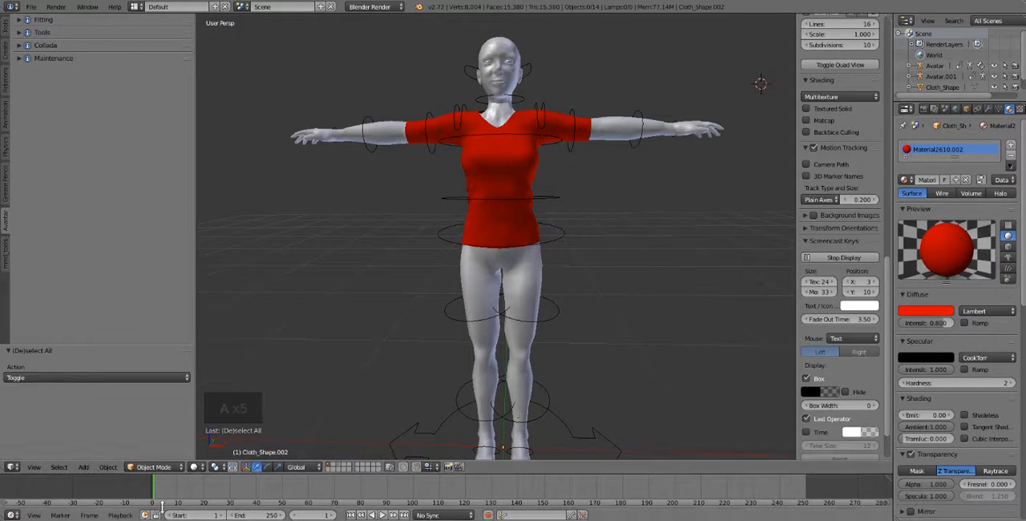
click(139, 467)
click(140, 467)
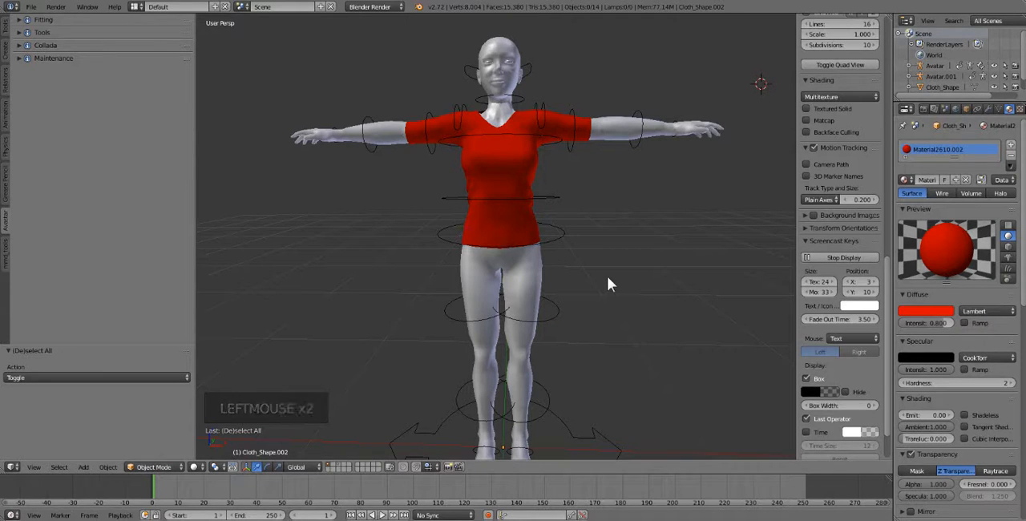
- Select the red shirt and add the avatar's armature to the selection
middle_drag(548, 237, 545, 238)
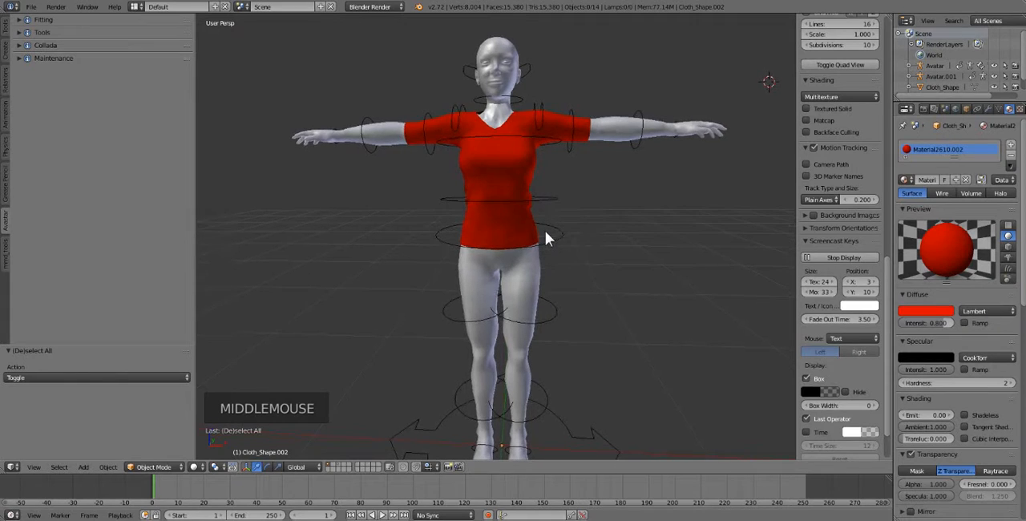
right_click(521, 218)
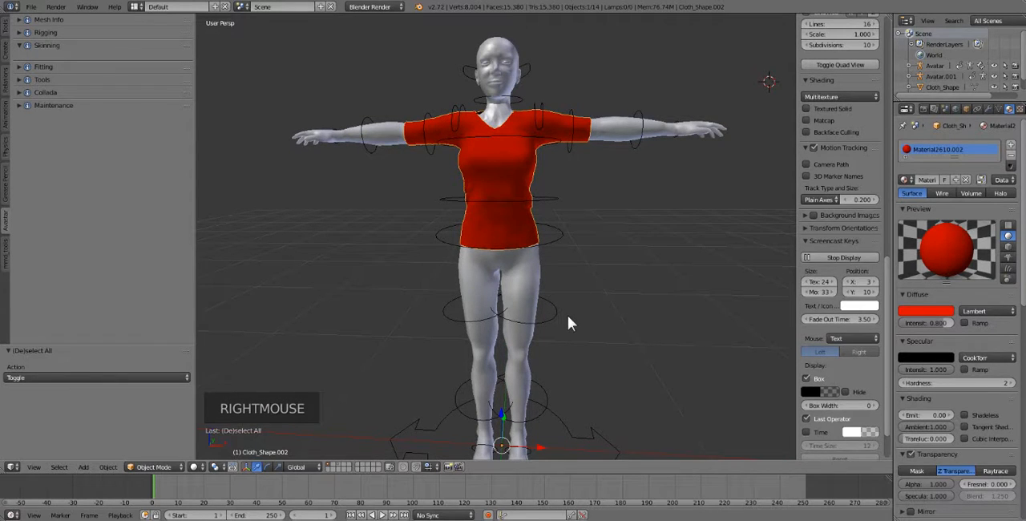
shift+right_click(564, 237)
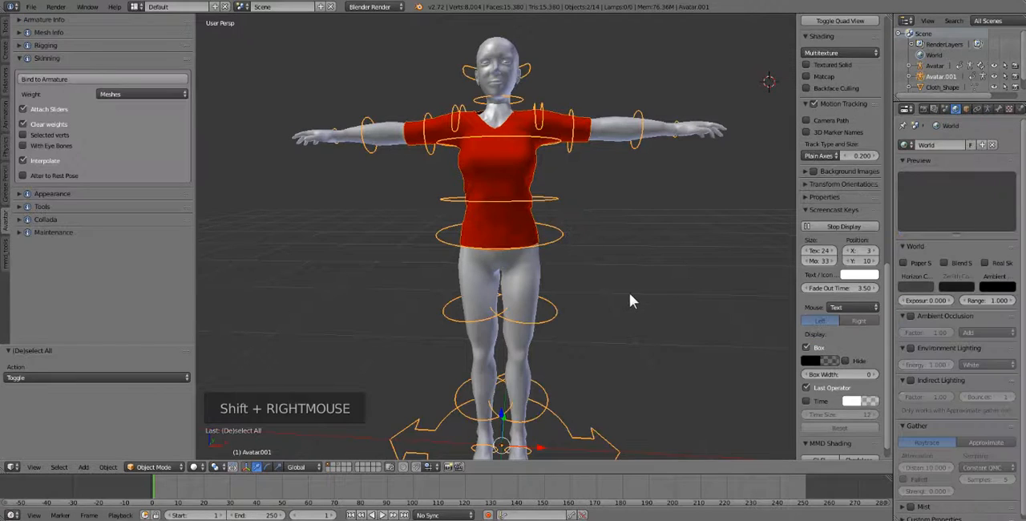
- Select only the avatar's armature, show its Skin bones, and select the left hip bone
right_click(556, 244)
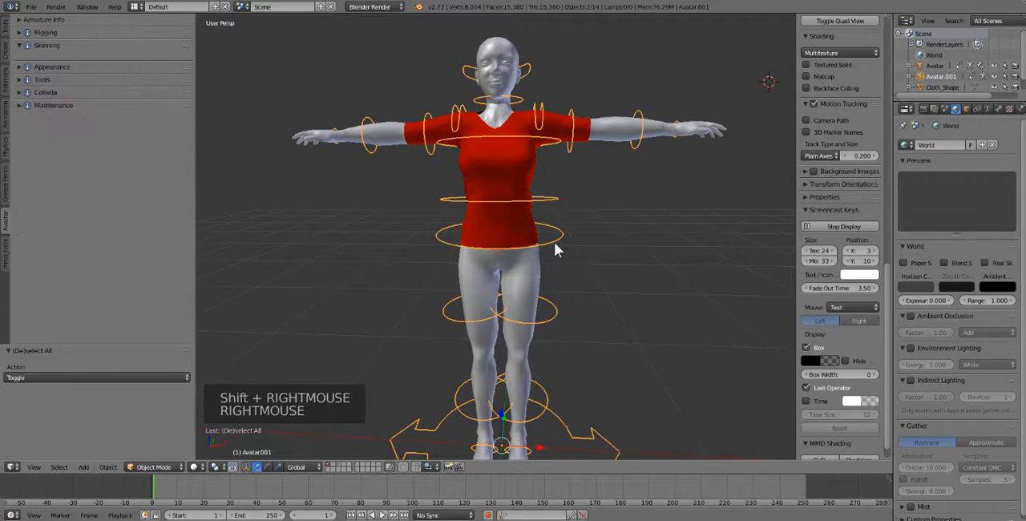
click(44, 33)
click(42, 113)
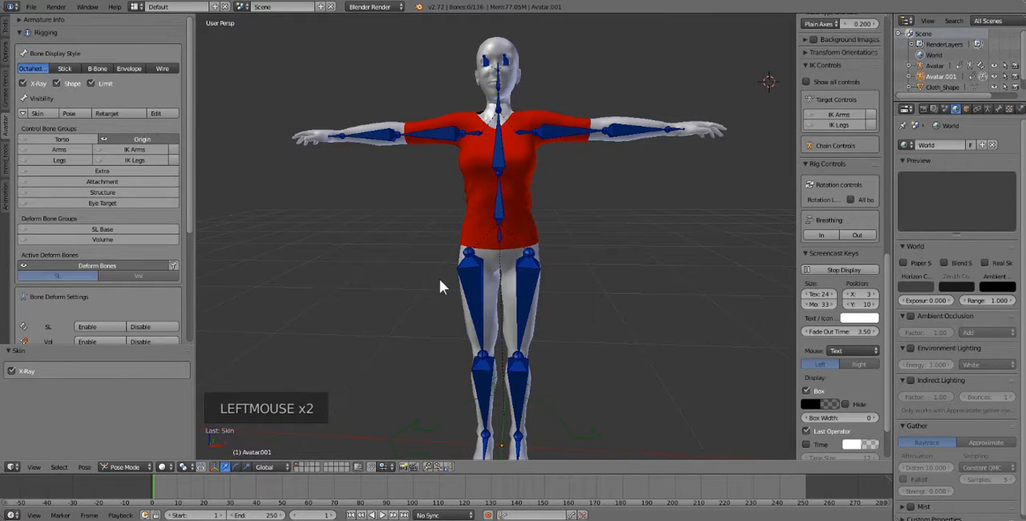
right_click(529, 270)
right_click(469, 277)
right_click(469, 277)
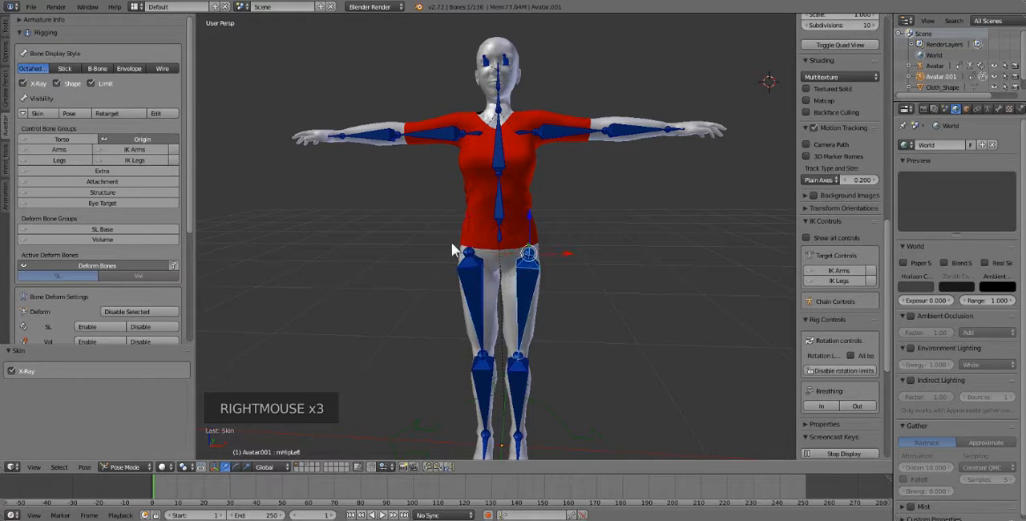
right_click(468, 276)
- Switch the rig's bone visibility to Pose and select the Torso control at the waist
click(72, 114)
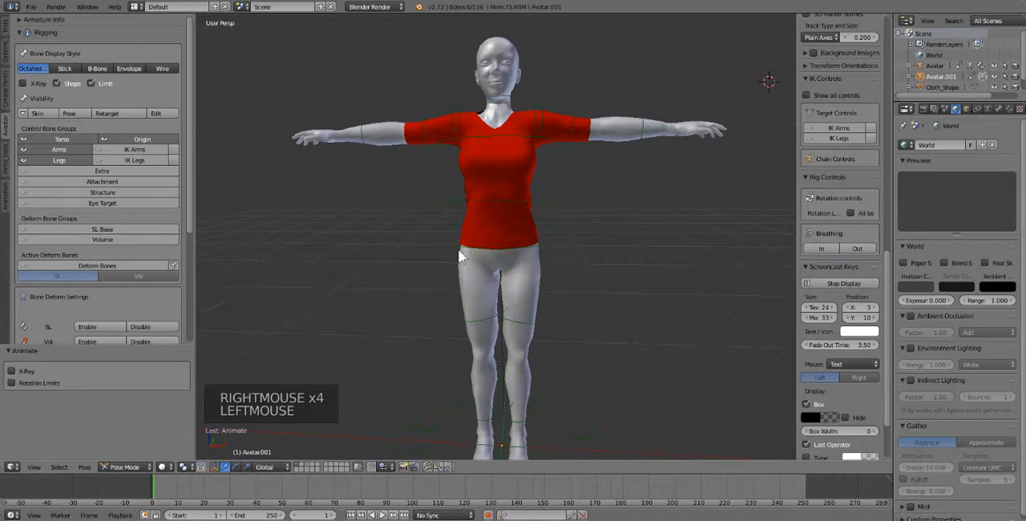
right_click(547, 205)
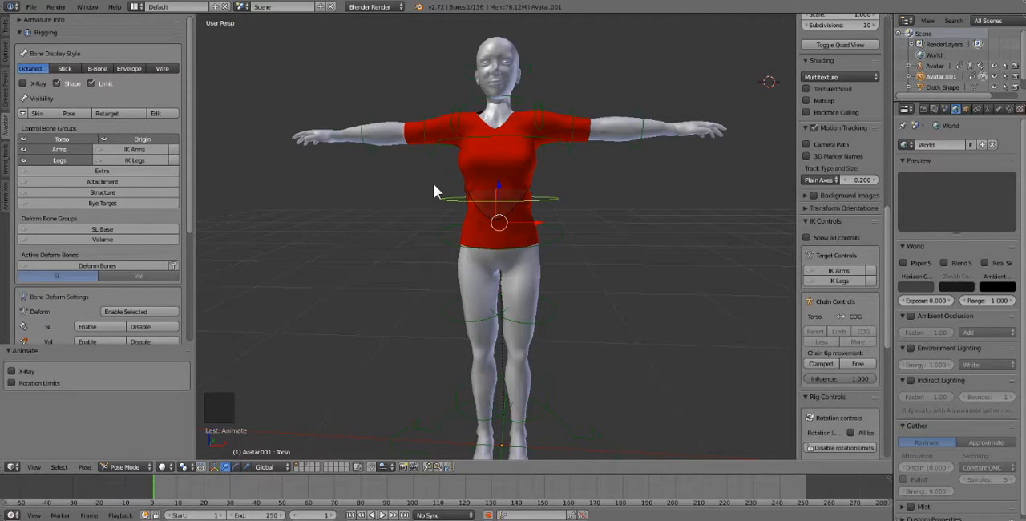
- Show the Skin bones again and select the left hip bone, followed by the right hip bone
click(39, 113)
click(39, 112)
right_click(523, 281)
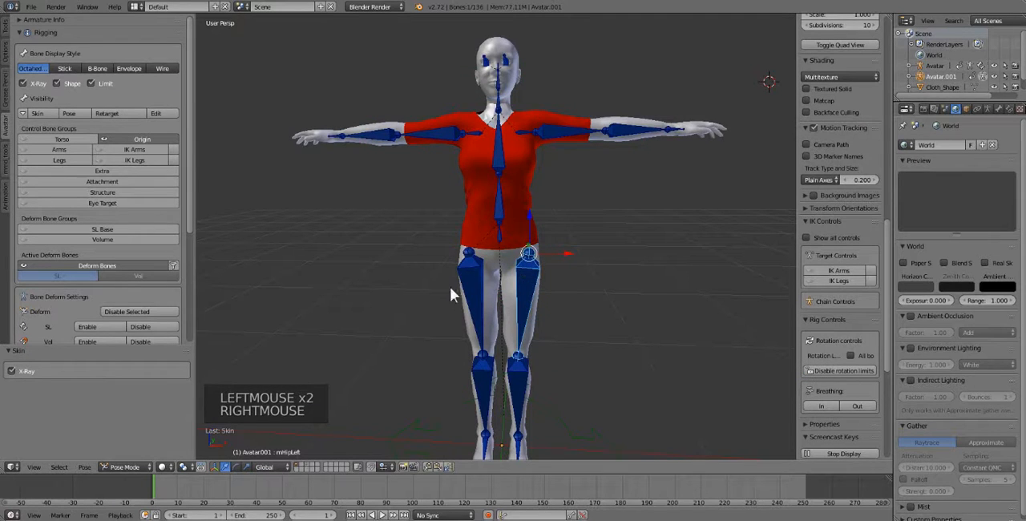
right_click(472, 284)
right_click(469, 295)
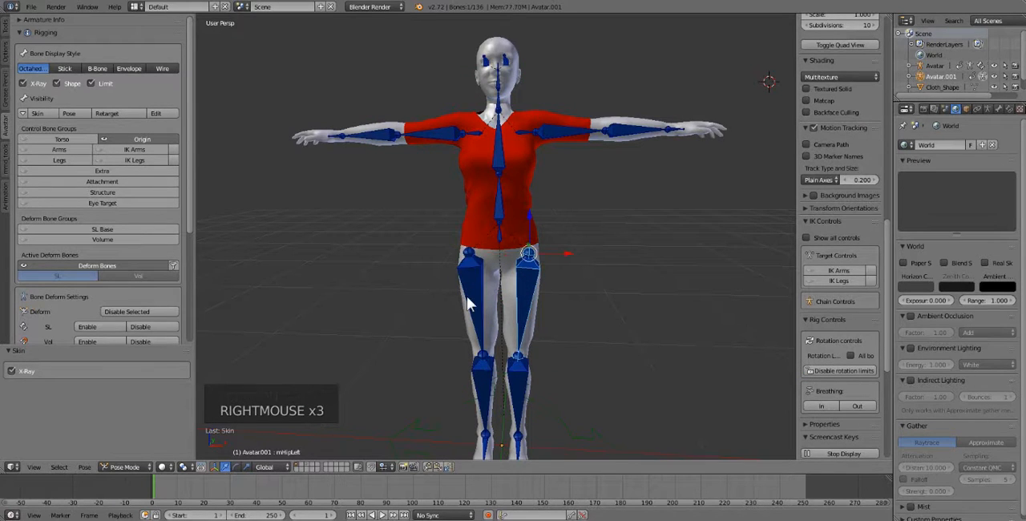
right_click(470, 295)
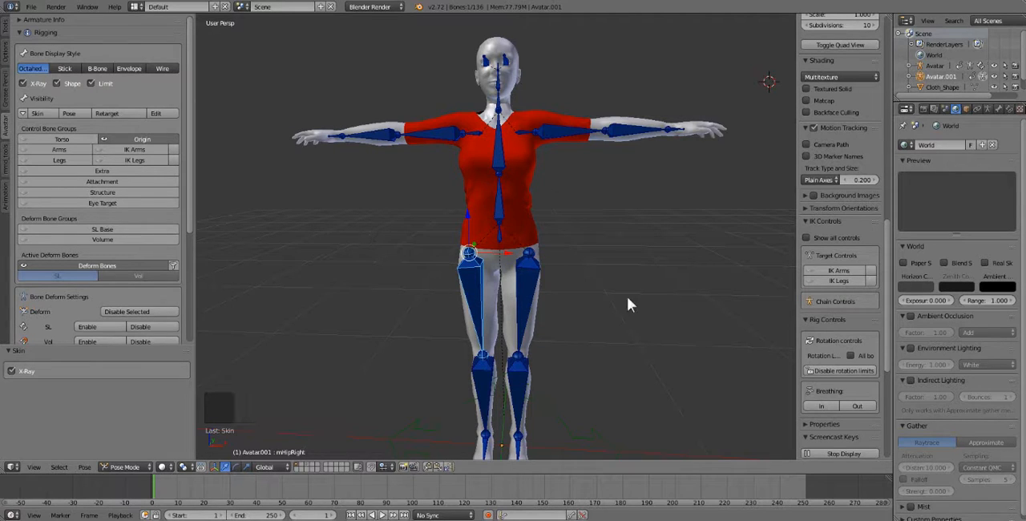
- Select the left hip bone and inspect the eye bones from the avatar's side
right_click(529, 269)
middle_drag(529, 269, 377, 256)
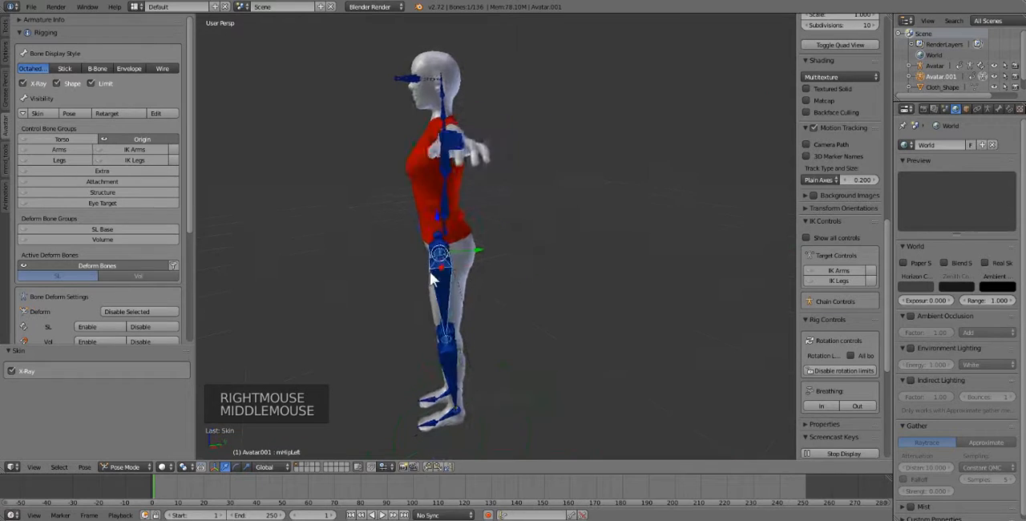
right_click(403, 83)
middle_drag(418, 217, 504, 240)
- Switch the rig back to its Pose controls, select the Torso control, and return to Object Mode
click(65, 112)
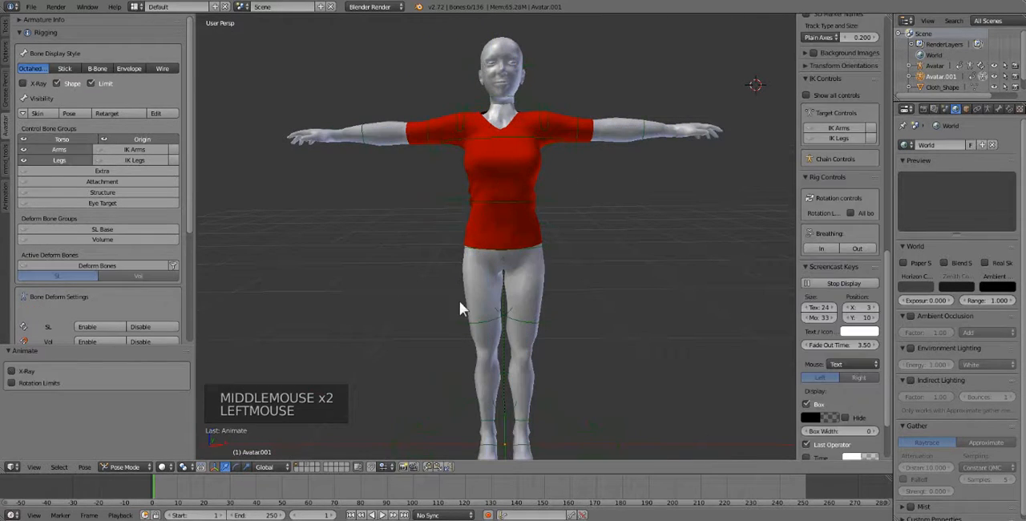
middle_drag(471, 250, 475, 252)
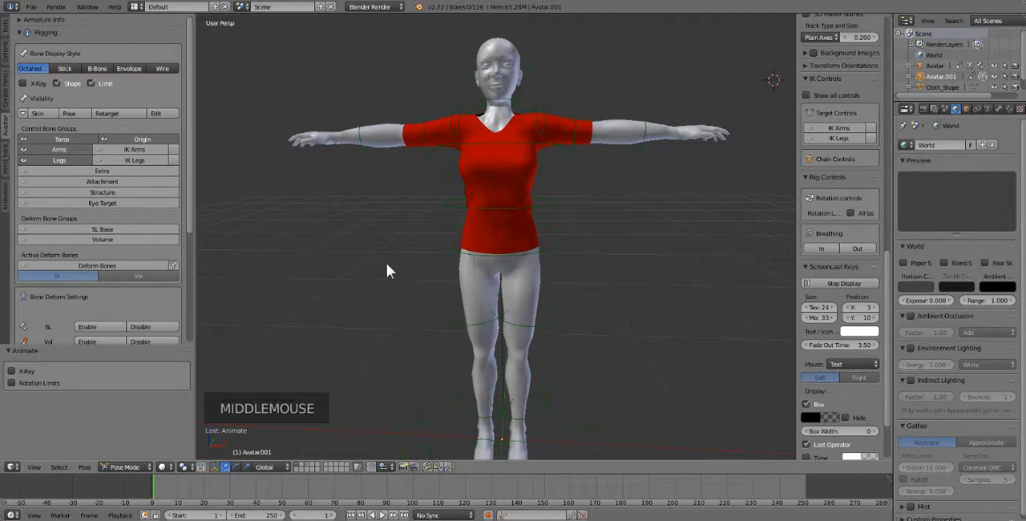
scroll(553, 307, up, 1)
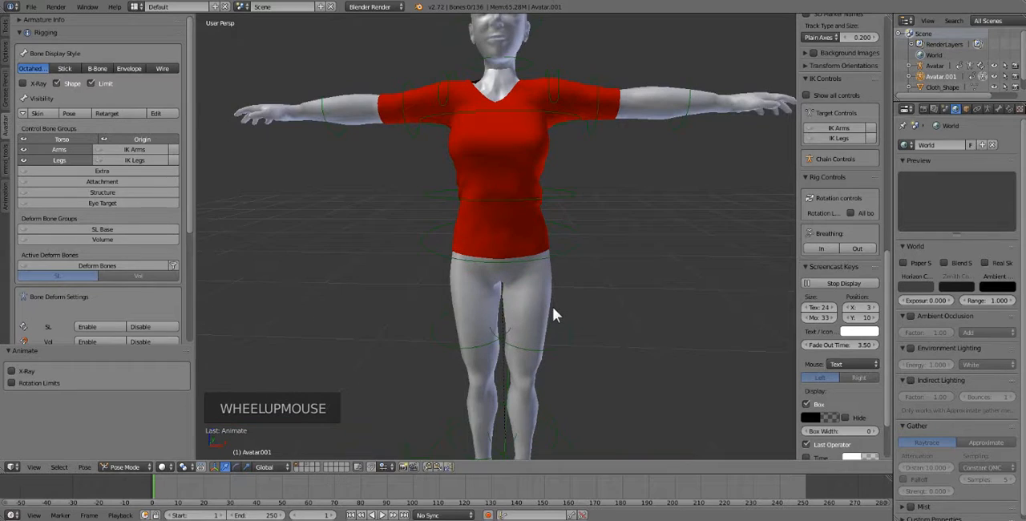
scroll(552, 306, down, 1)
right_click(500, 229)
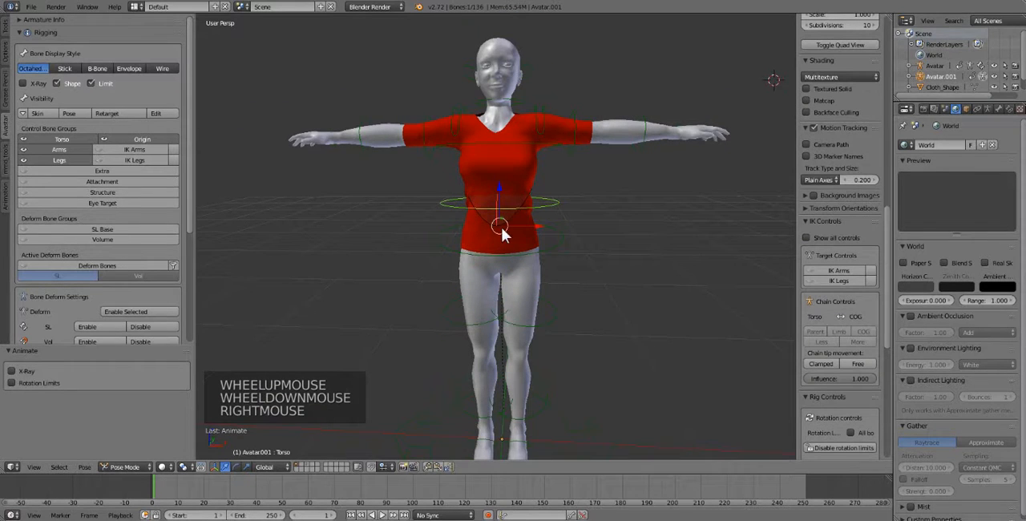
click(117, 465)
click(127, 453)
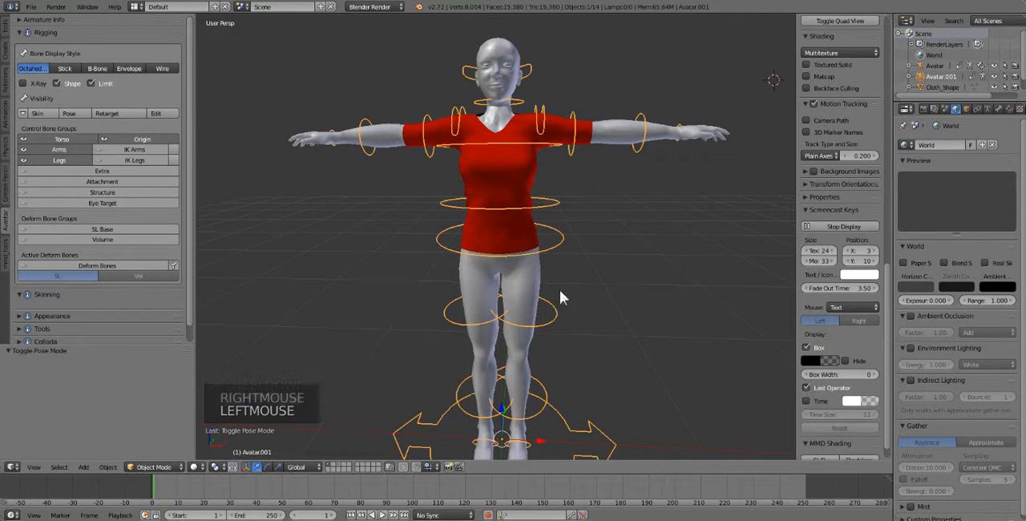
- Select the red shirt together with the avatar's armature, collapse the Rigging settings, and show the Skinning options
right_click(517, 178)
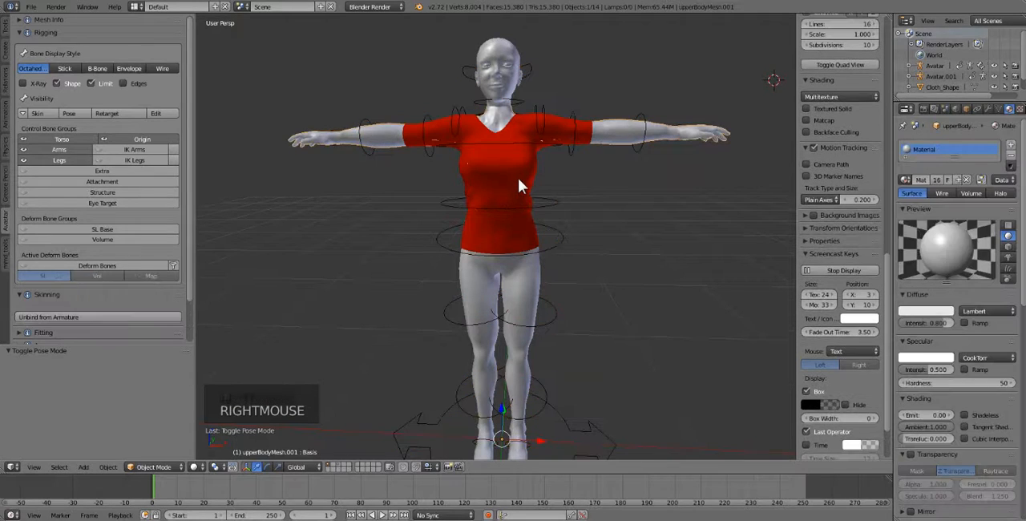
right_click(518, 178)
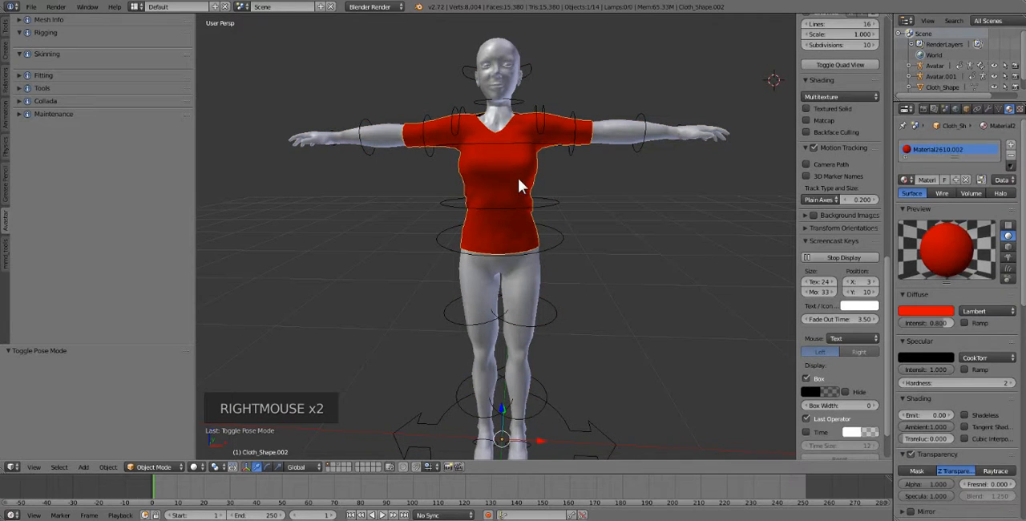
shift+right_click(559, 245)
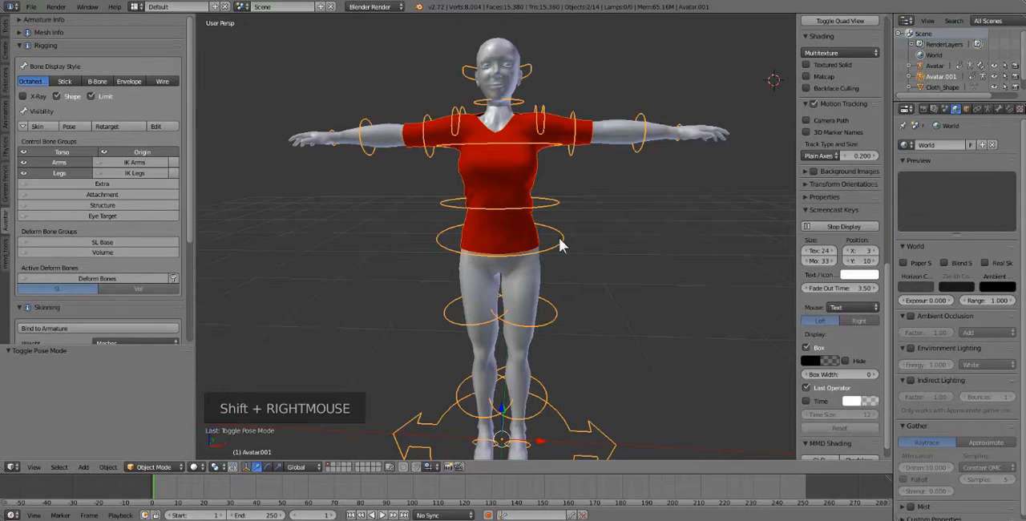
click(3, 232)
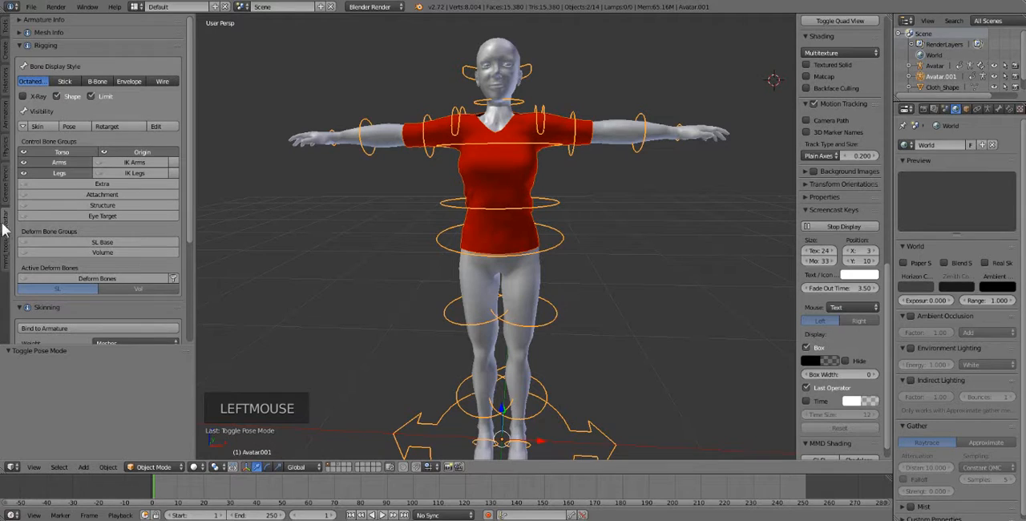
click(41, 45)
click(36, 59)
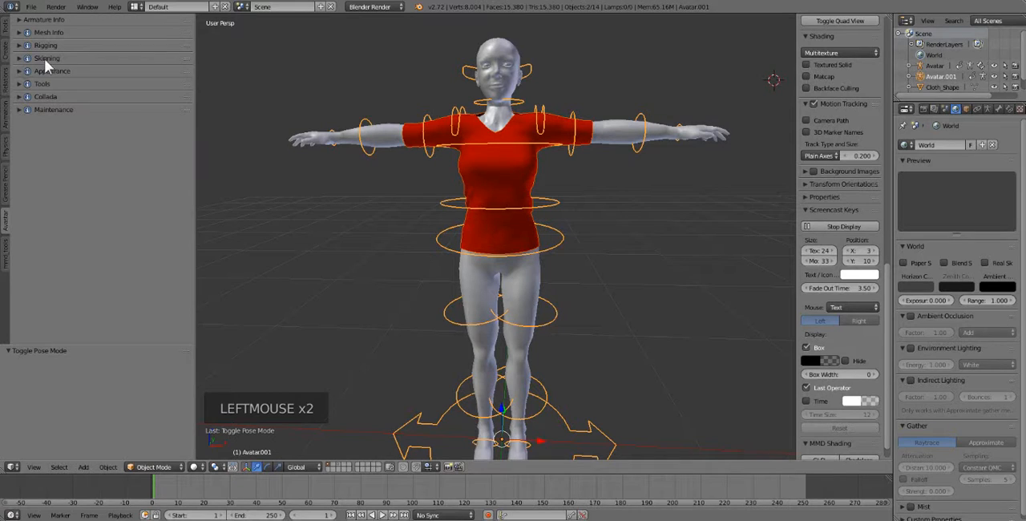
click(45, 59)
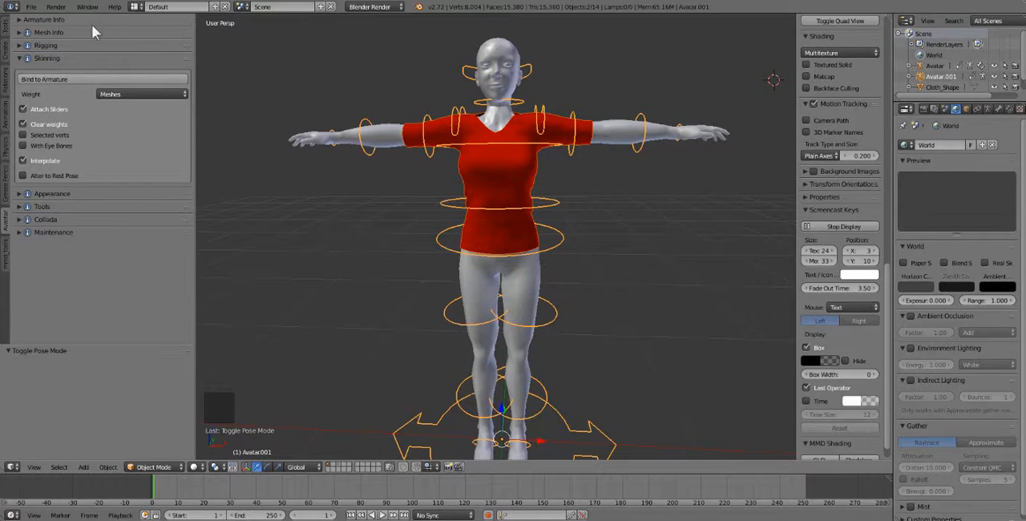
- Save the scene to the Desktop as blender revert.blend, overwriting the existing file
click(34, 8)
click(65, 115)
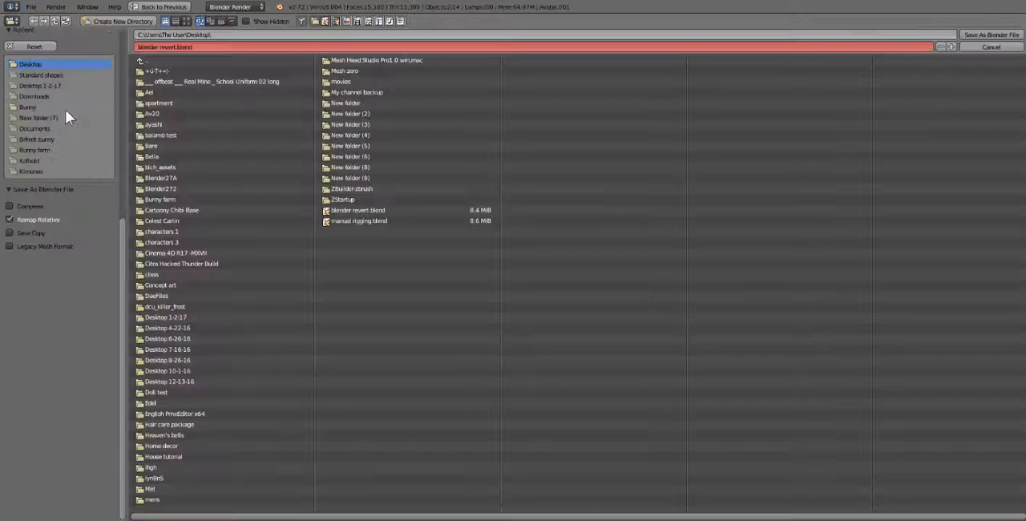
click(991, 35)
click(991, 37)
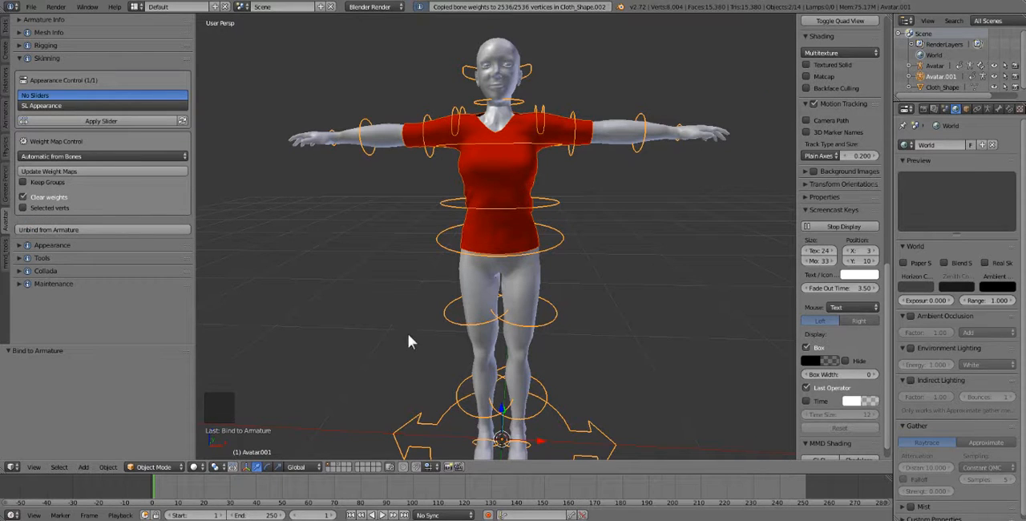
- Select the avatar's armature and switch it to Pose Mode
middle_drag(513, 232, 493, 239)
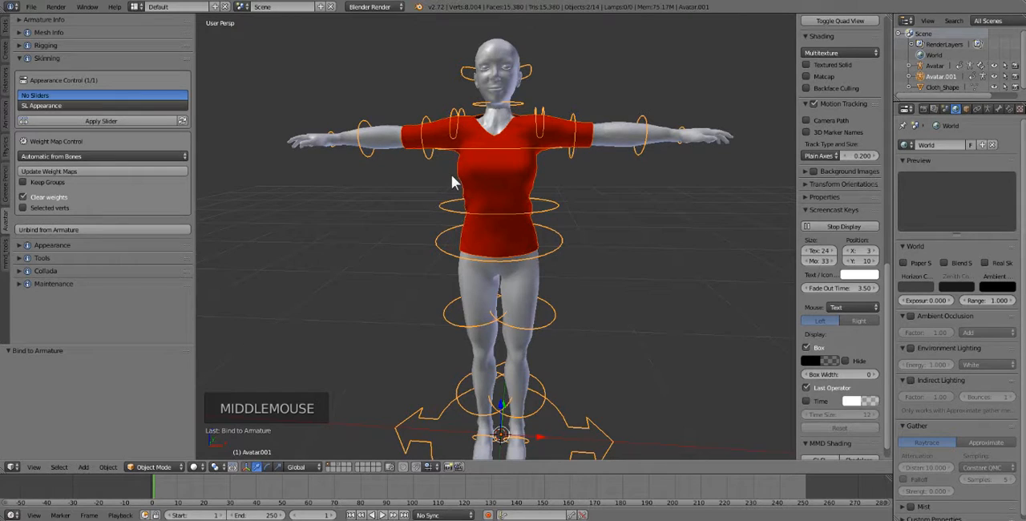
right_click(515, 176)
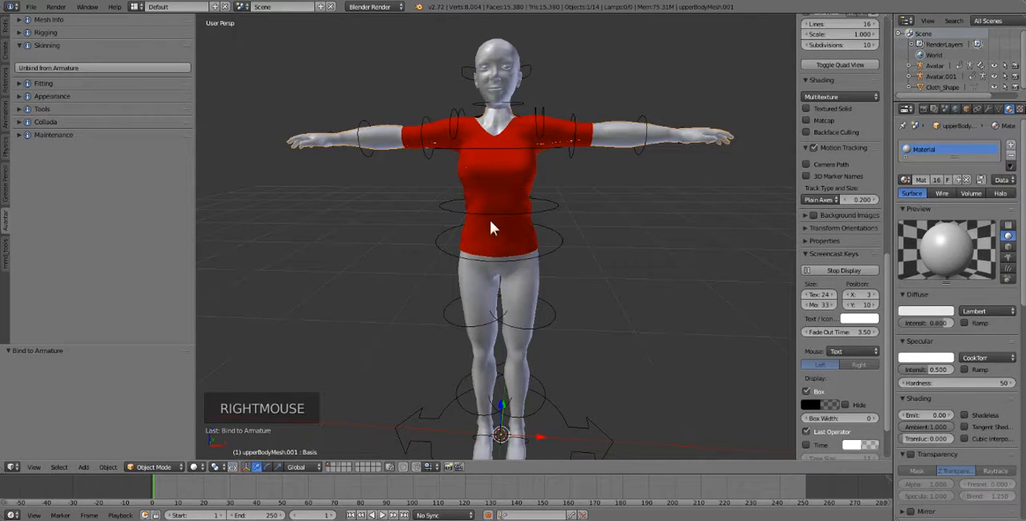
mouse_move(533, 221)
middle_down()
mouse_move(543, 215)
mouse_move(539, 225)
middle_up()
right_click(431, 155)
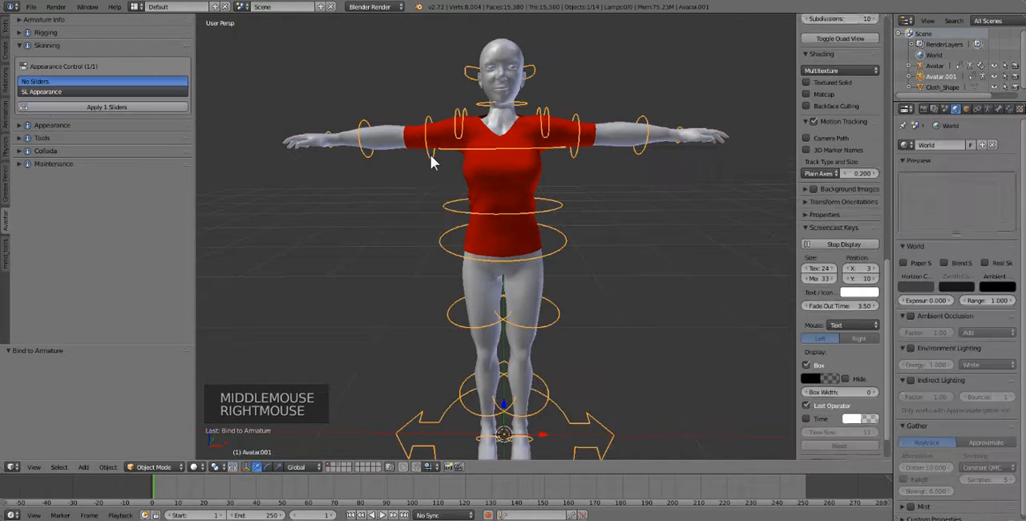
click(165, 466)
click(162, 437)
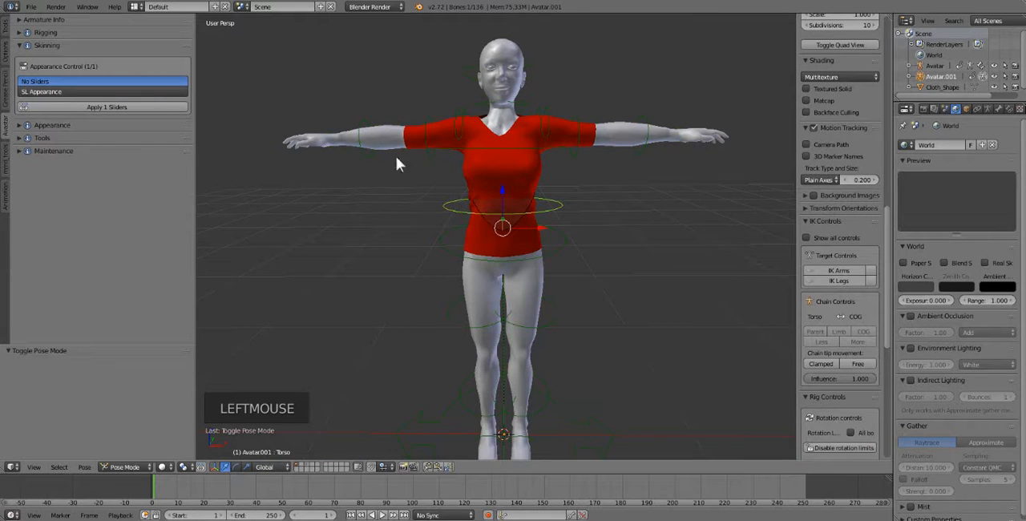
- Rotate the right shoulder bone by about -52 degrees to lower the arm and test the sleeve
right_click(431, 152)
right_click(430, 152)
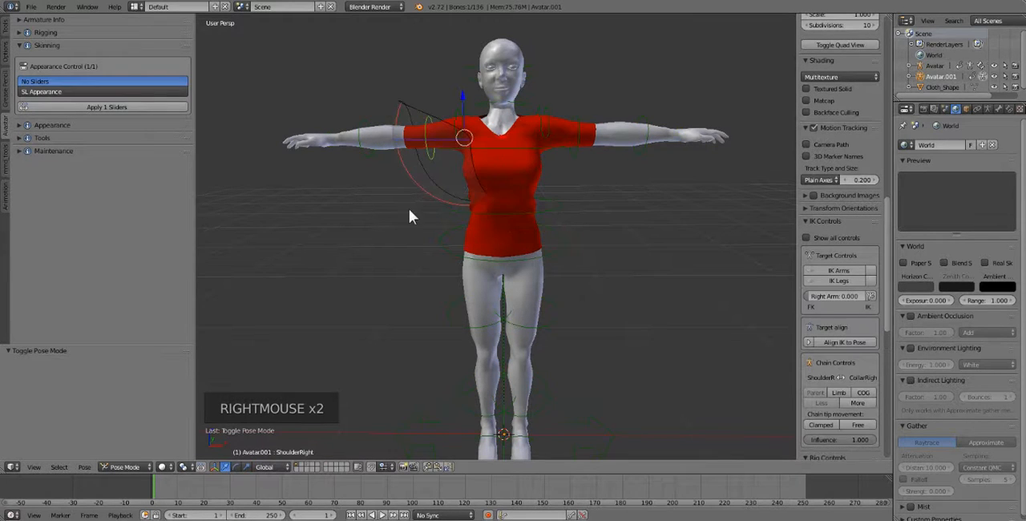
key(r)
key(r)
key(r)
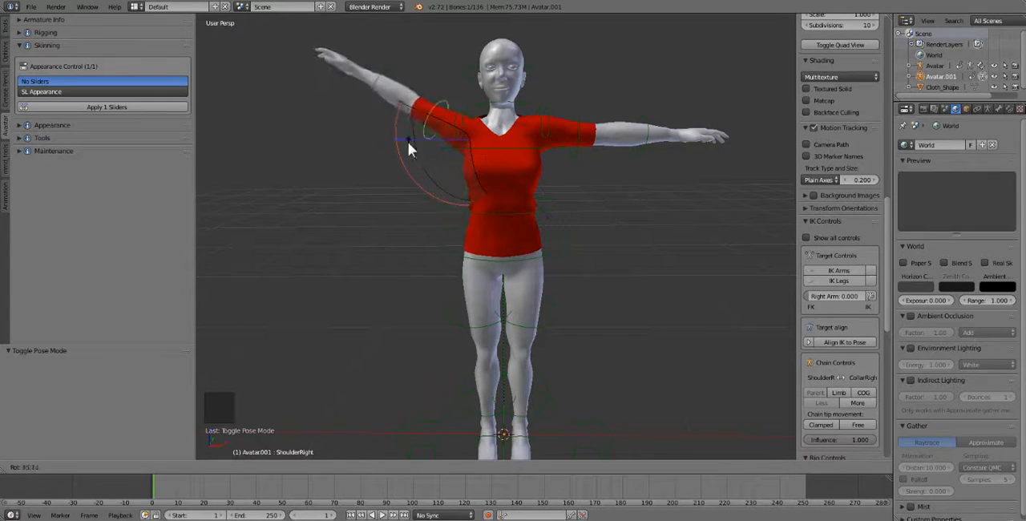
click(501, 226)
- Rotate the Torso bone sideways by about -44 degrees and tilt the inverse pelvis bone to test the shirt
right_click(522, 188)
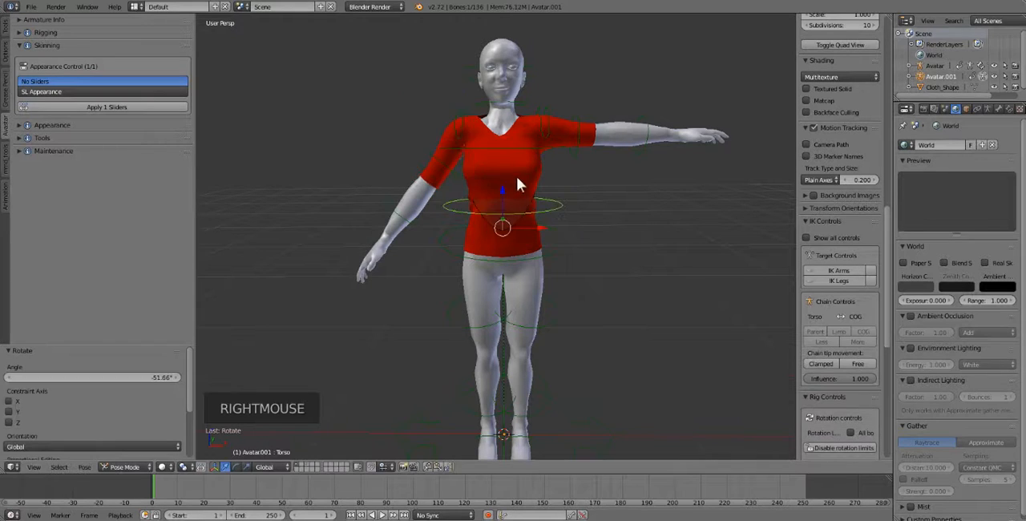
key(r)
key(r)
click(476, 164)
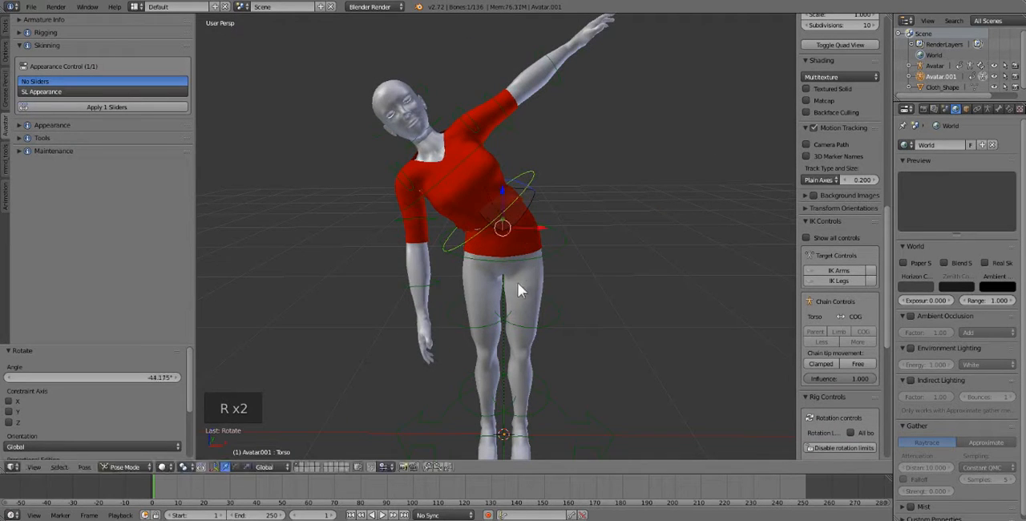
right_click(569, 299)
key(r)
key(r)
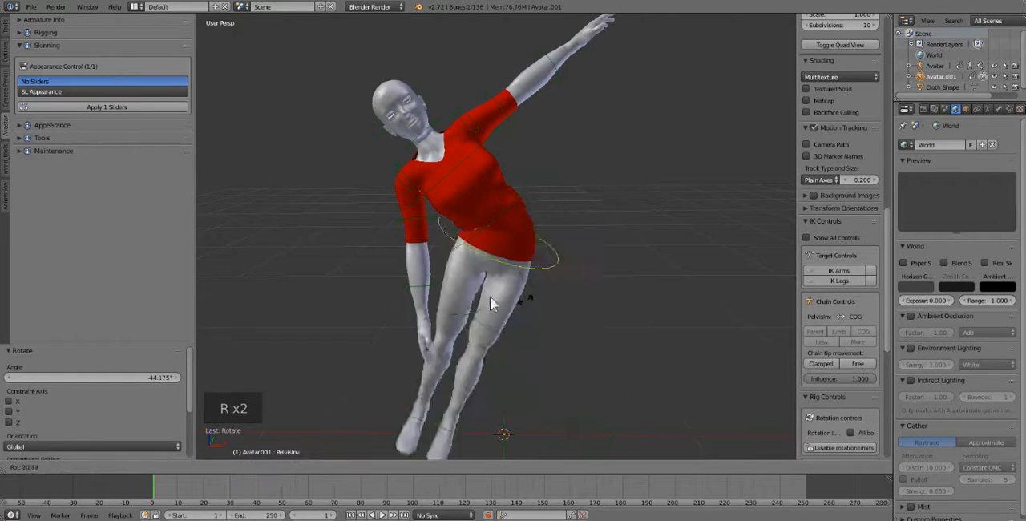
click(418, 264)
- Select all pose bones and clear their rotation
key(a)
key(a)
key(a)
key(alt+r)
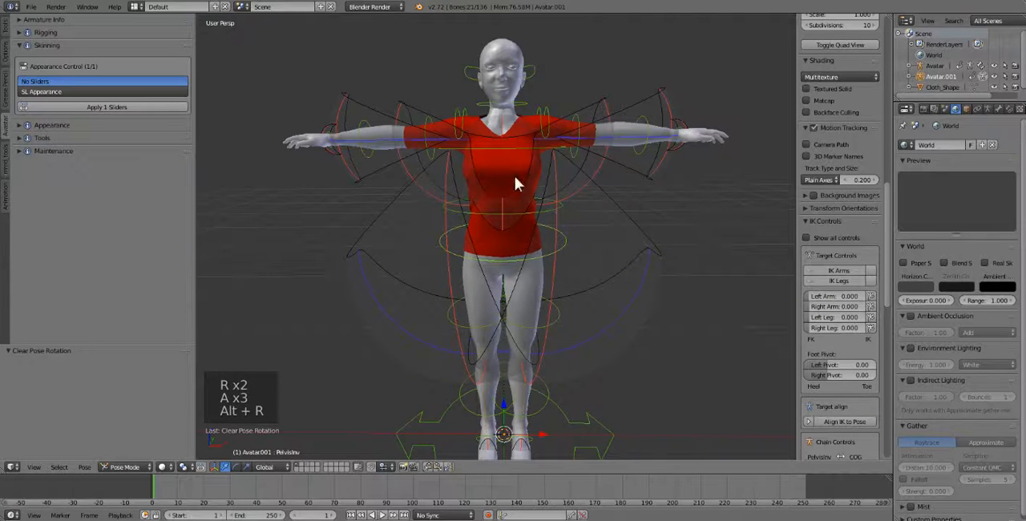
- Rotate the left collar bone to test the shoulder, clear the rotation of all bones, and deselect them
right_click(557, 122)
key(r)
key(r)
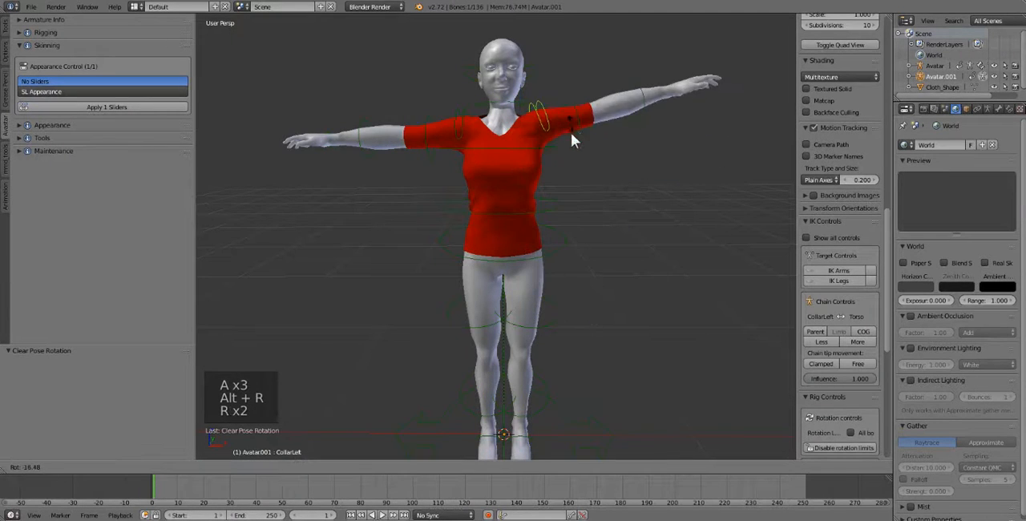
click(562, 167)
key(a)
key(a)
key(a)
key(alt+r)
click(660, 247)
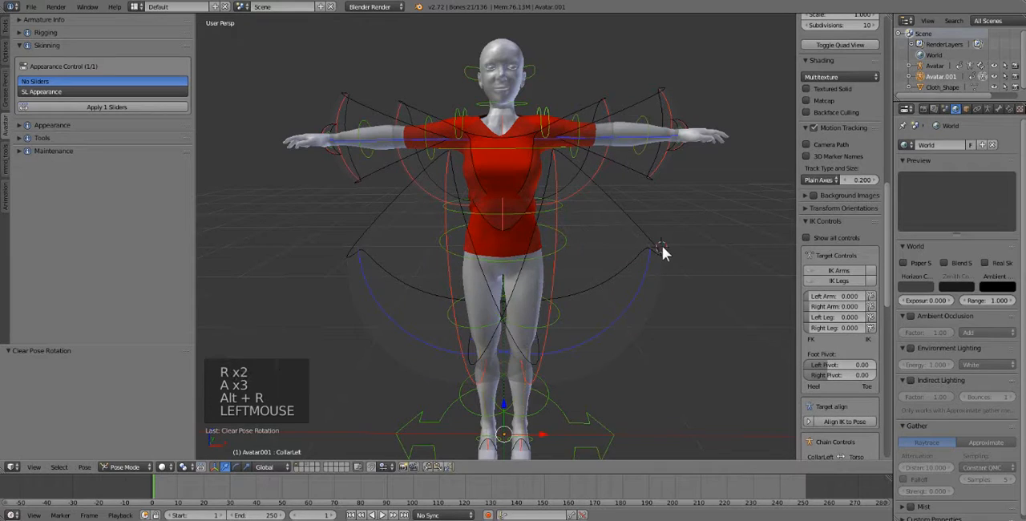
key(a)
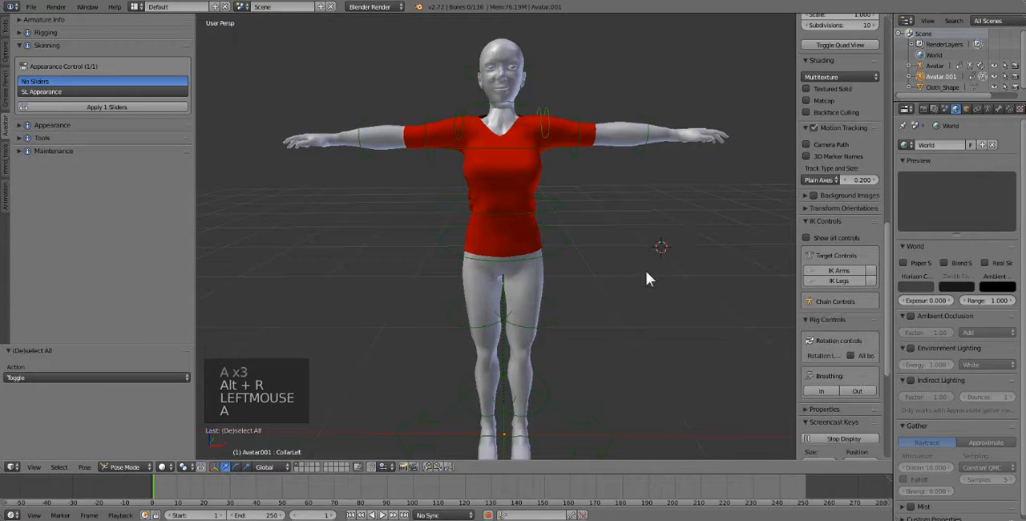
middle_drag(646, 271, 645, 270)
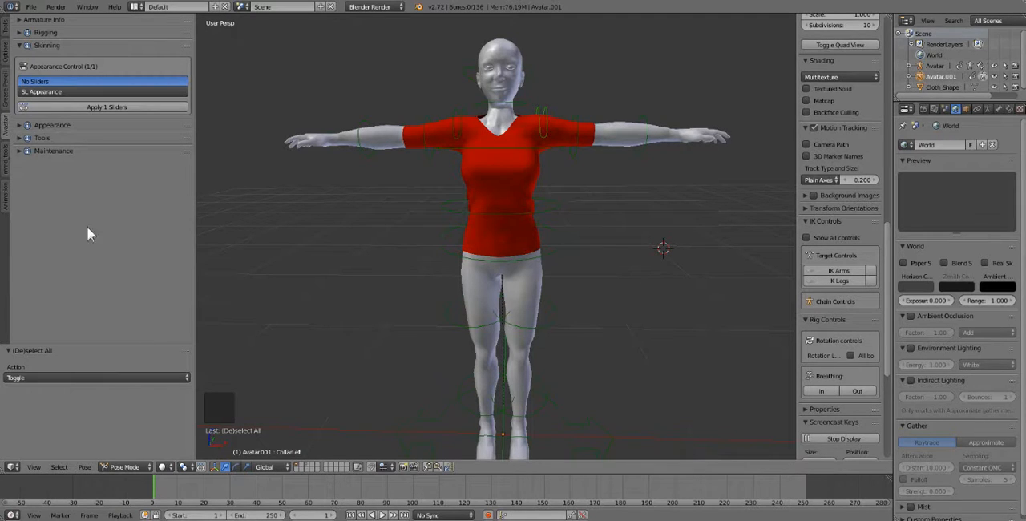
- Revert the scene to its last saved version
click(31, 6)
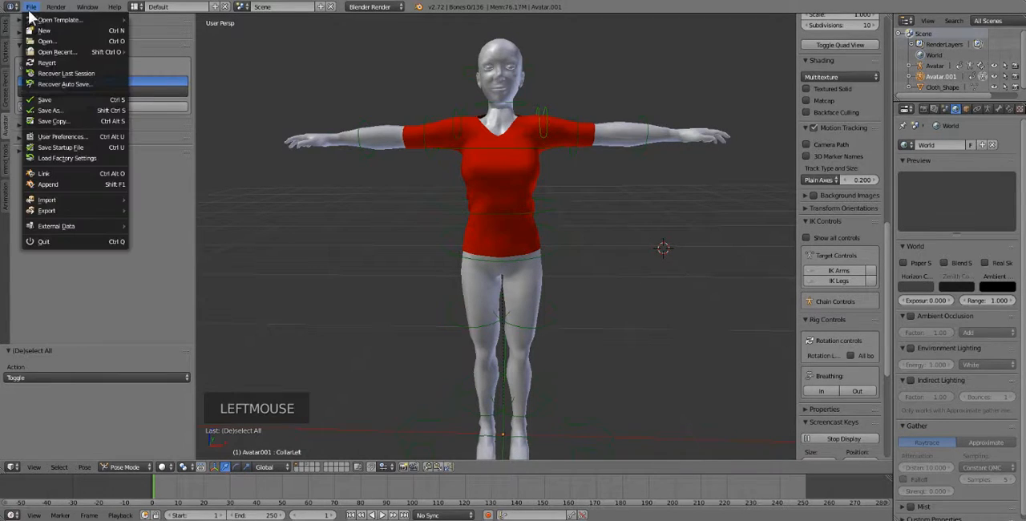
click(46, 63)
click(45, 61)
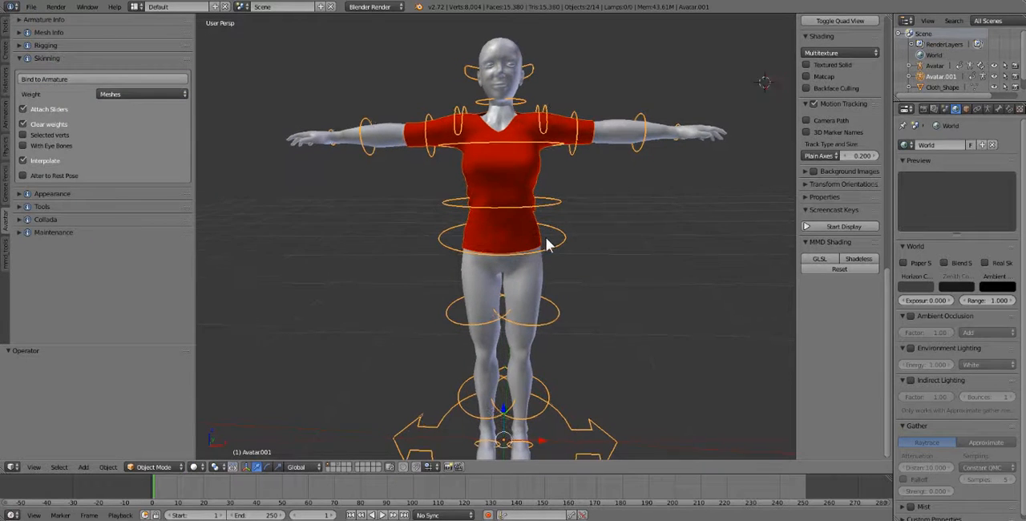
- Select the armature of the T-posed avatar in the reverted scene and enter Pose Mode
middle_drag(546, 238, 548, 238)
right_click(514, 189)
right_click(434, 148)
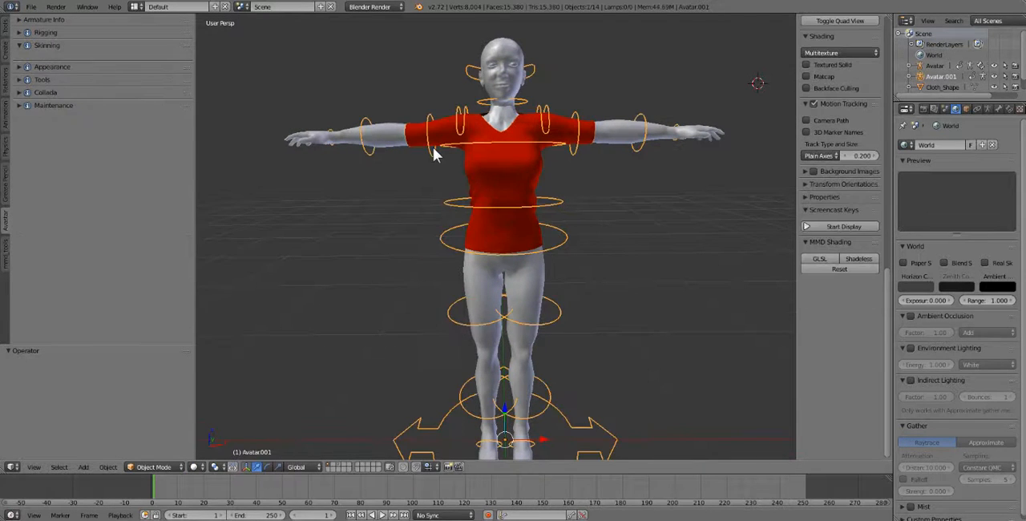
click(153, 466)
click(148, 431)
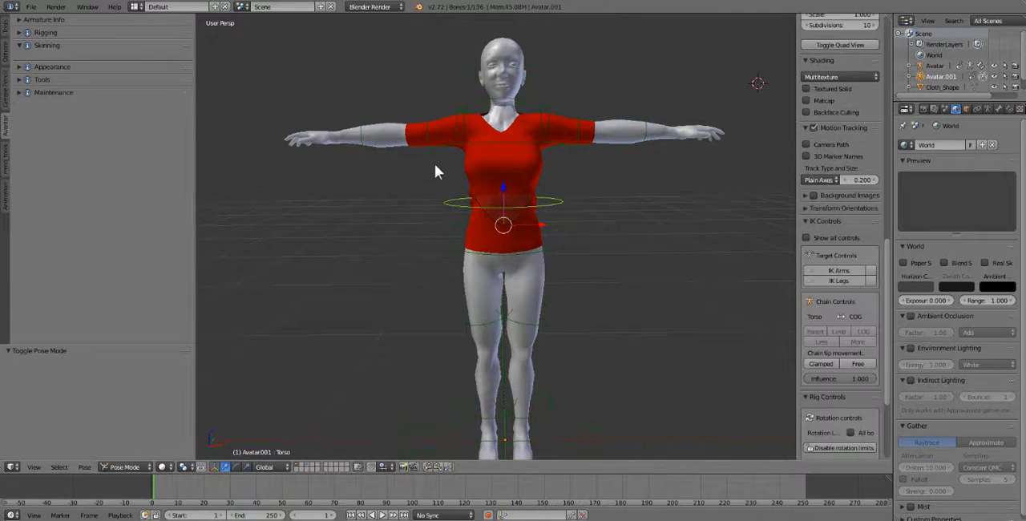
- Rotate the right shoulder bone by about -46 degrees with the shirt unbound, and clear the rotation of all bones
right_click(436, 159)
key(r)
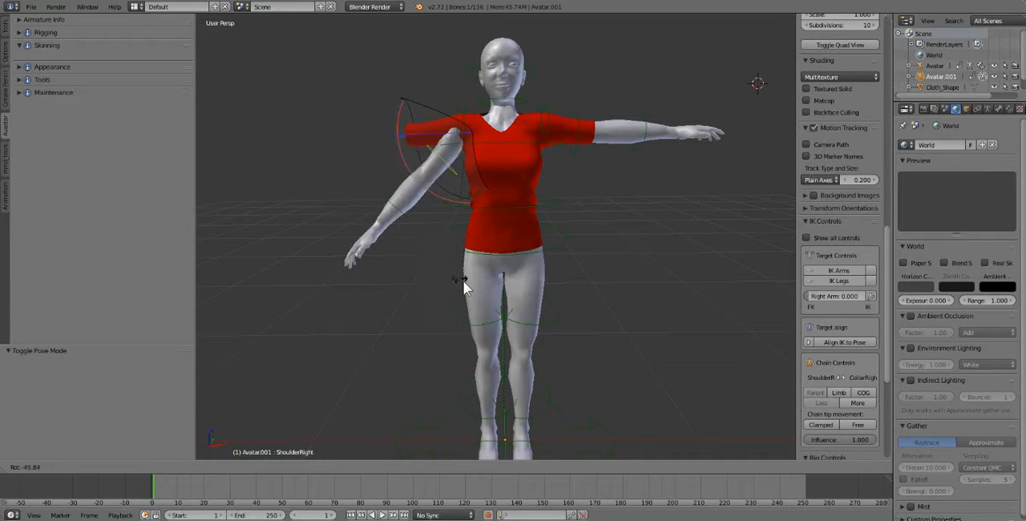
click(457, 283)
key(a)
key(alt+r)
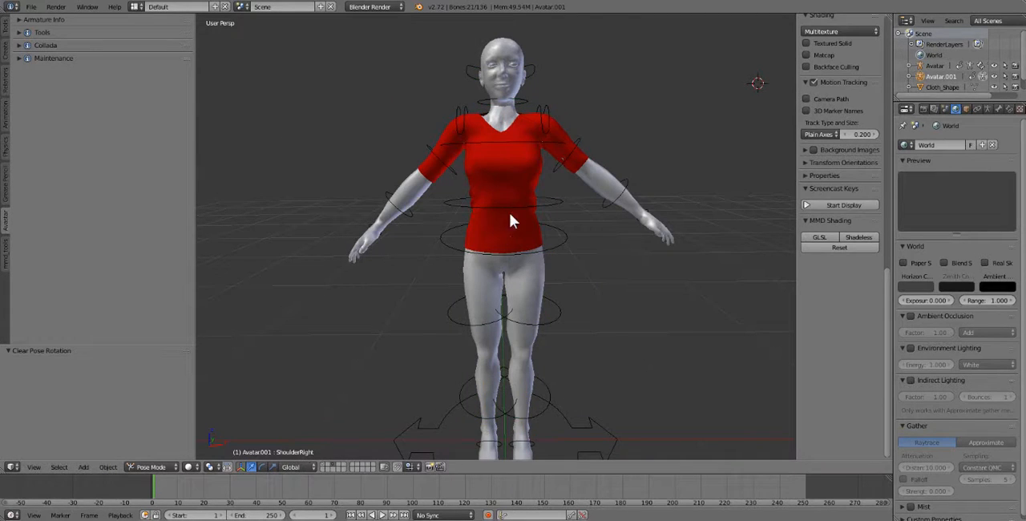
- Select the red shirt on the avatar with lowered arms and move it to layer 4
right_click(502, 223)
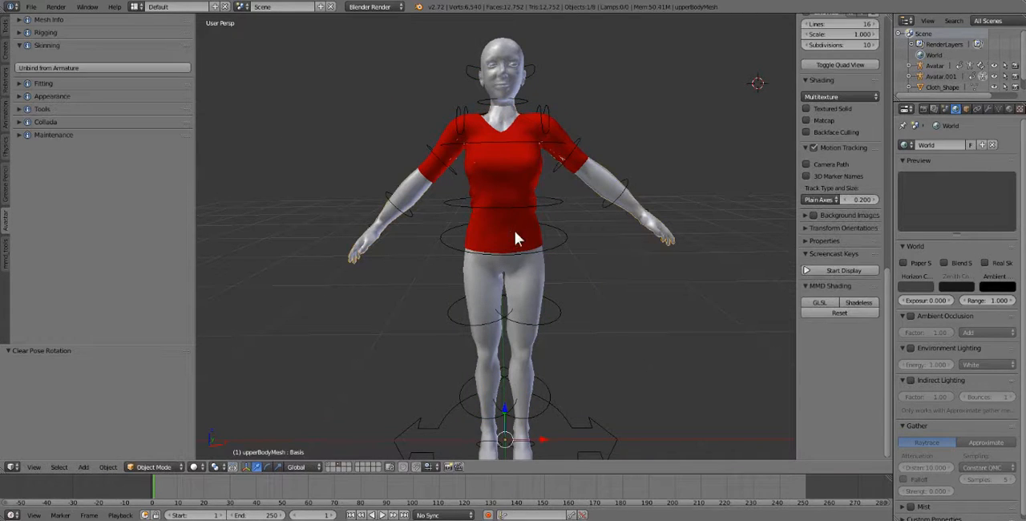
right_click(518, 236)
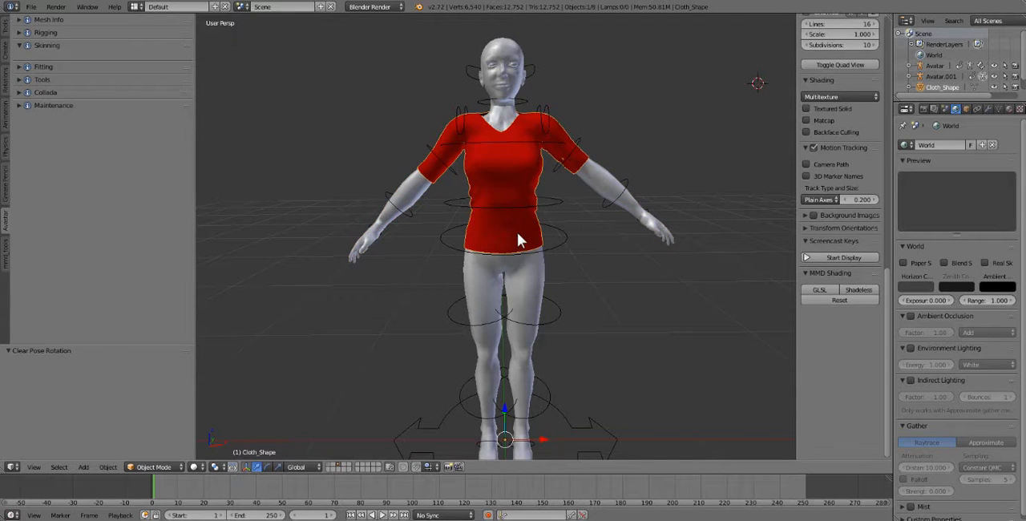
key(m)
click(626, 255)
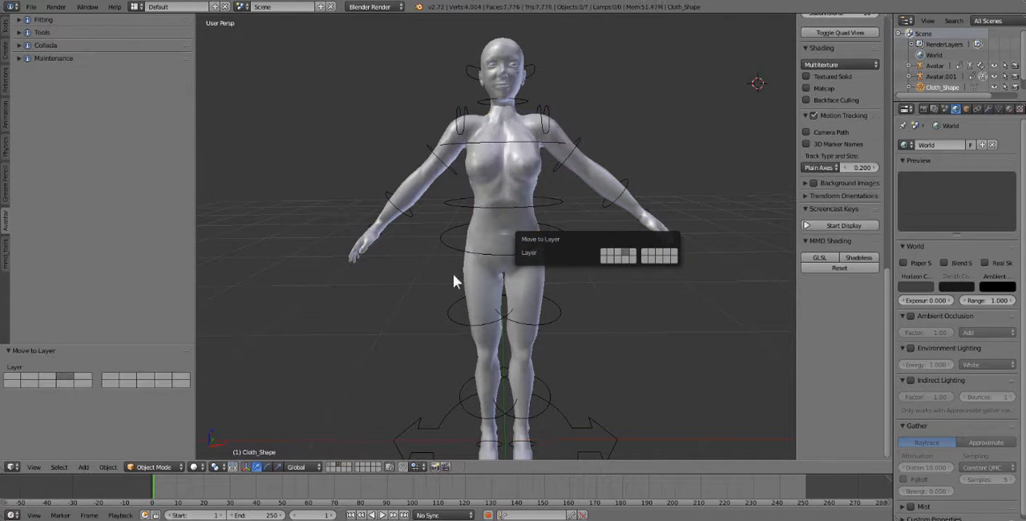
mouse_move(562, 277)
middle_down()
mouse_move(544, 286)
mouse_move(630, 267)
mouse_move(568, 277)
middle_up()
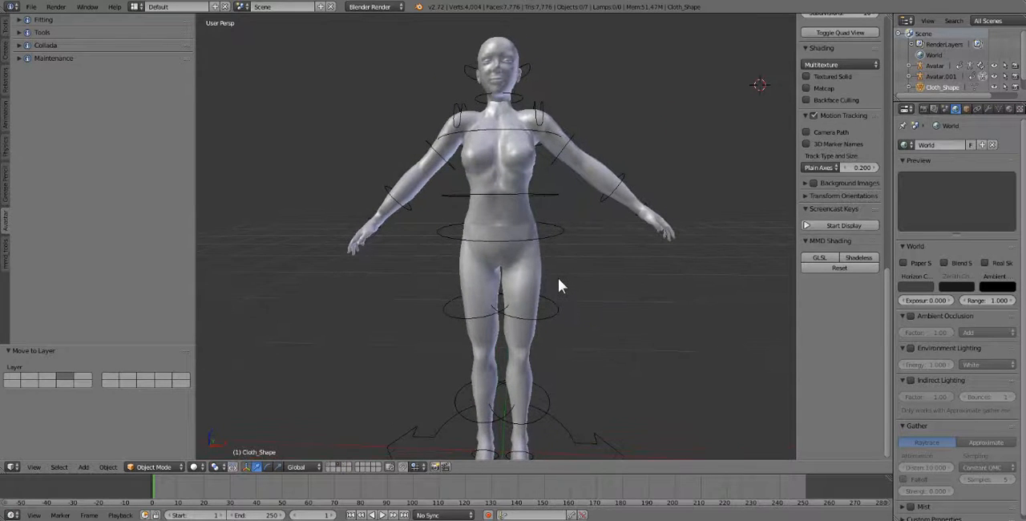
- Select the armature of the avatar with lowered arms and examine its arm and shoulder pose
right_click(546, 322)
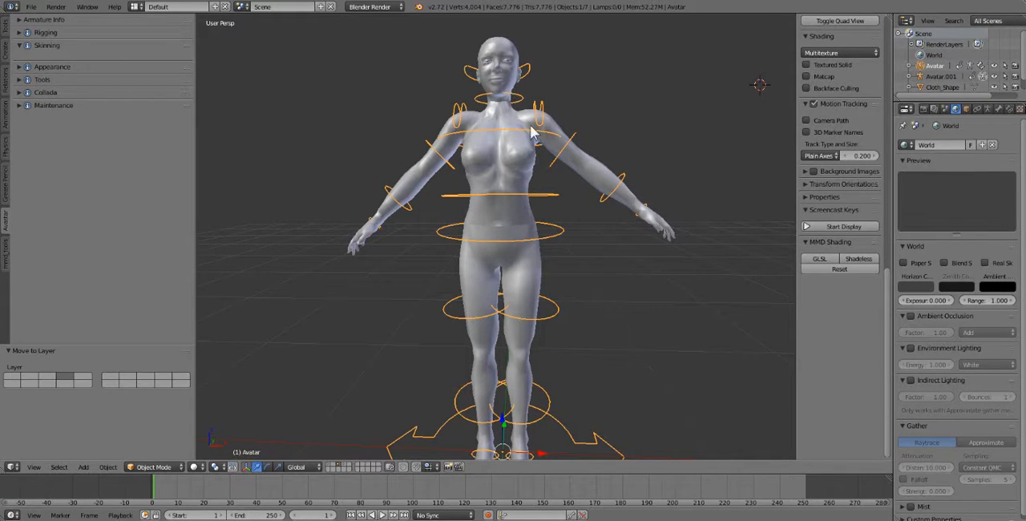
click(650, 141)
right_click(573, 141)
right_click(575, 142)
middle_drag(549, 194, 549, 224)
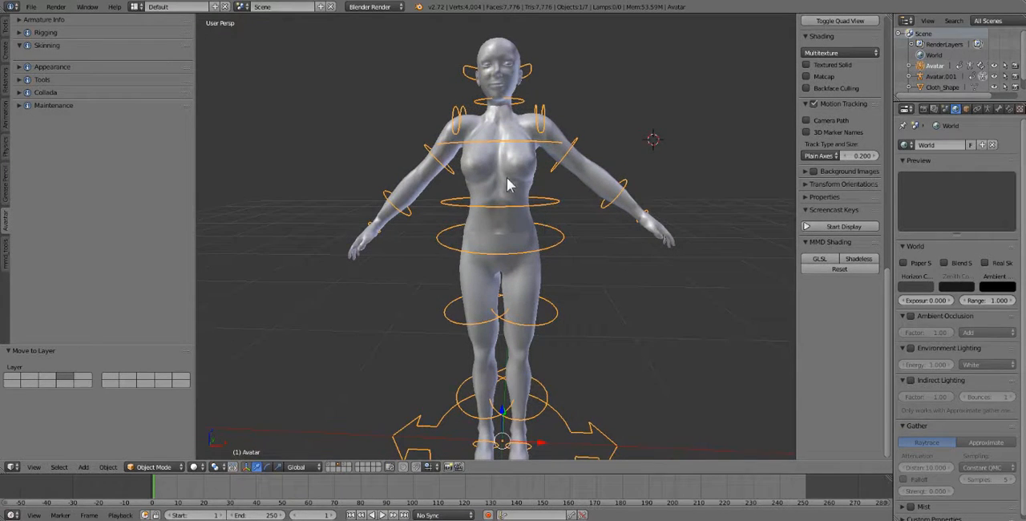
mouse_move(507, 184)
middle_down()
mouse_move(513, 169)
mouse_move(514, 191)
middle_up()
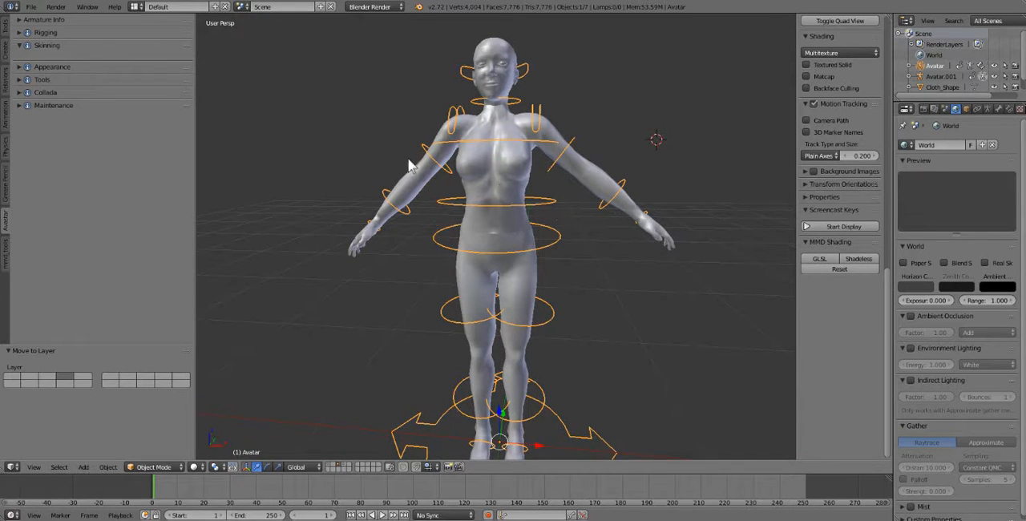
middle_drag(474, 194, 475, 193)
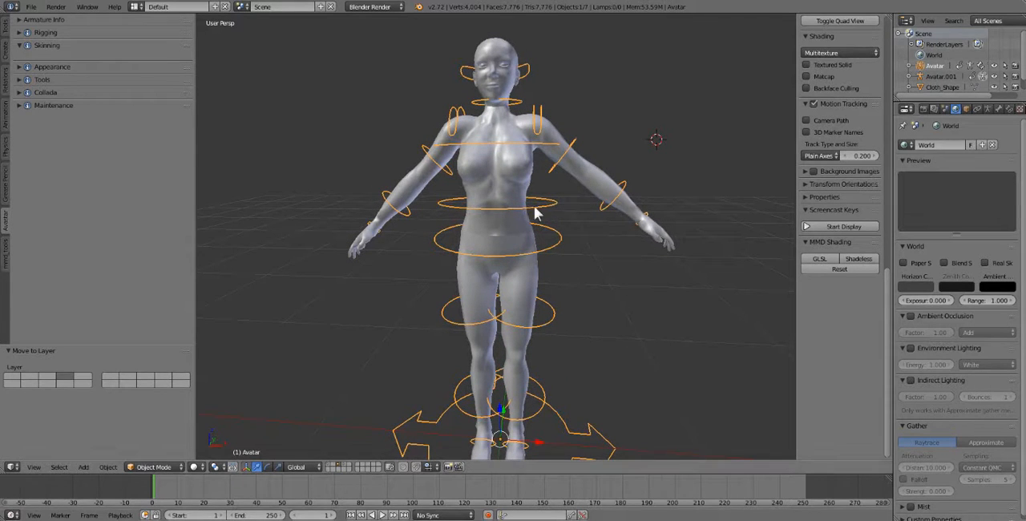
- Deselect everything and show the shirt's layer 4 together with the avatar's layer
click(633, 305)
key(a)
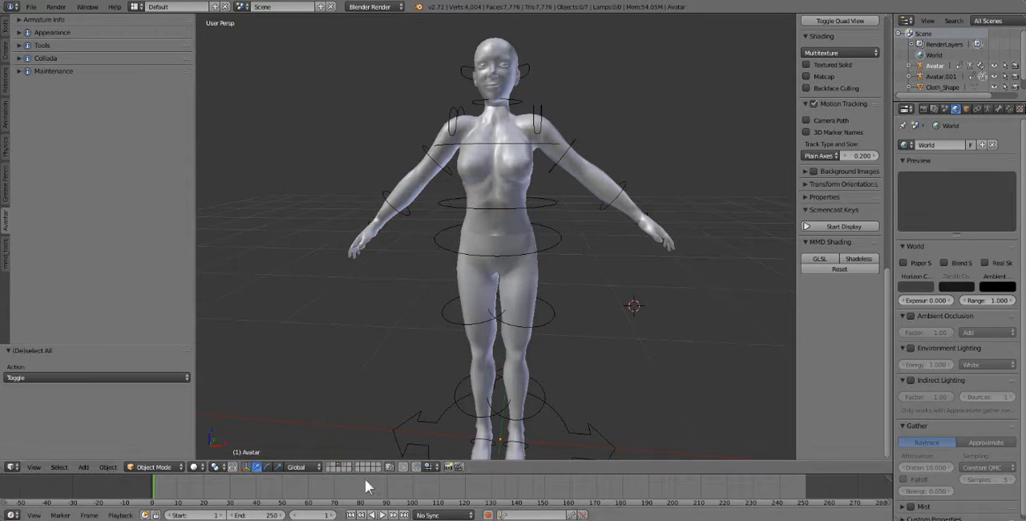
shift+click(345, 467)
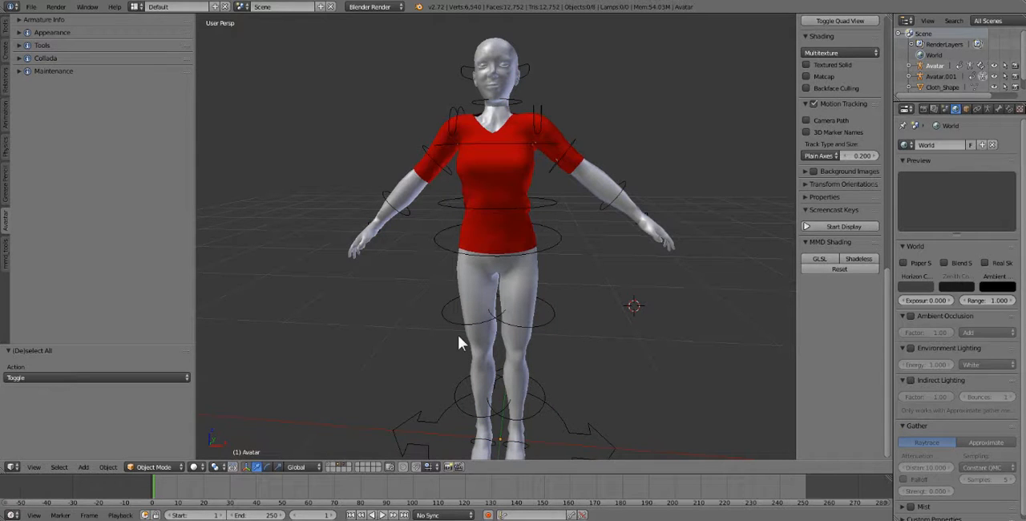
- Select the red shirt together with the lowered-arm avatar's armature and bind it using weights from Meshes
right_click(515, 181)
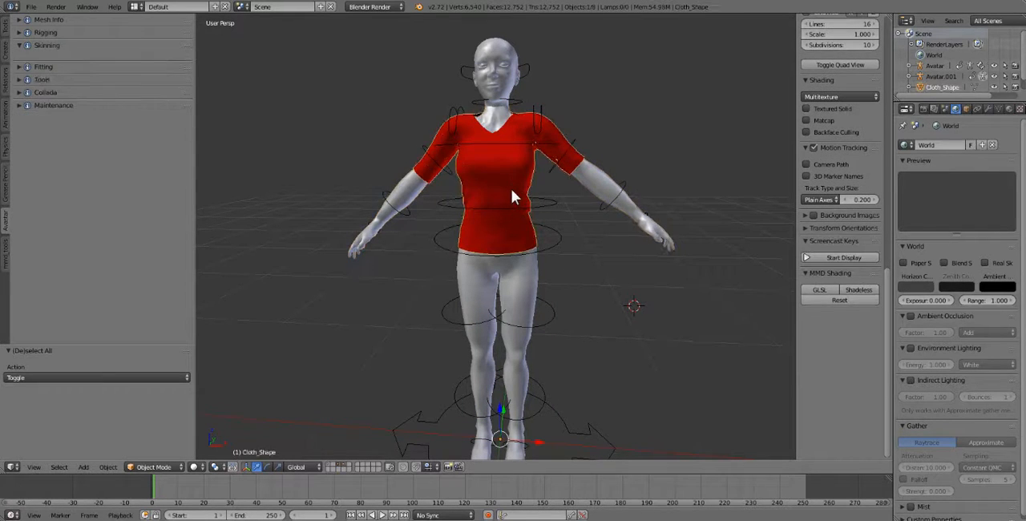
shift+right_click(558, 207)
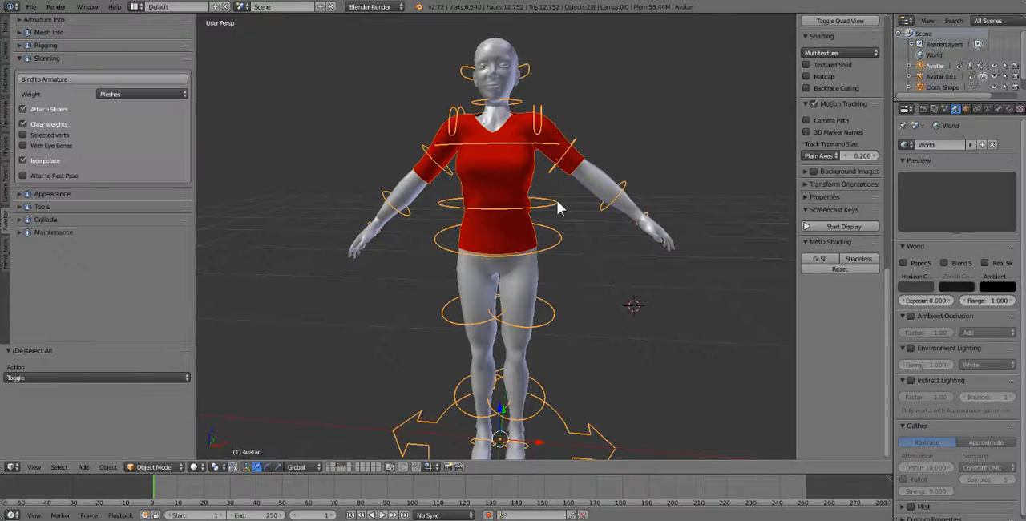
click(71, 81)
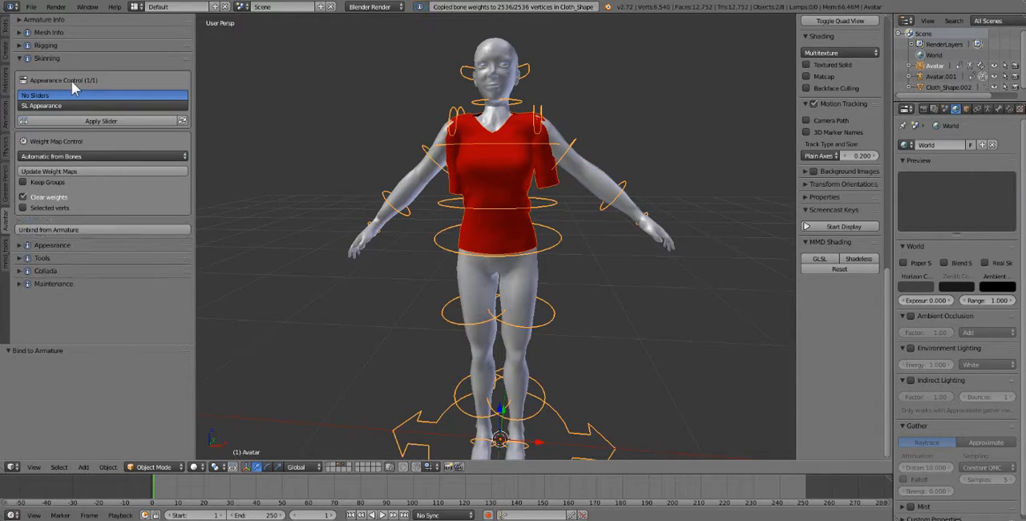
- Select the armature of the avatar with lowered arms and switch it to Pose Mode
right_click(437, 170)
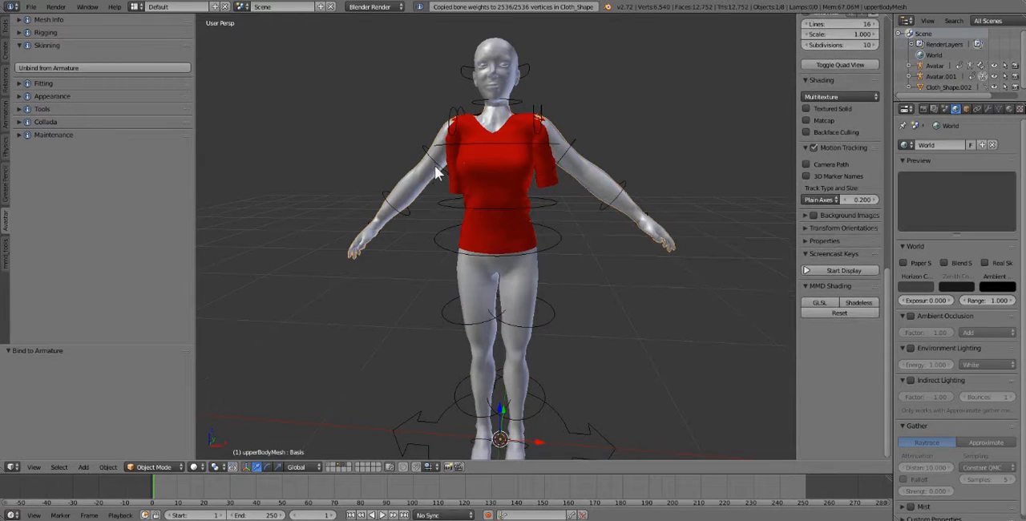
middle_drag(443, 192, 425, 176)
right_click(425, 176)
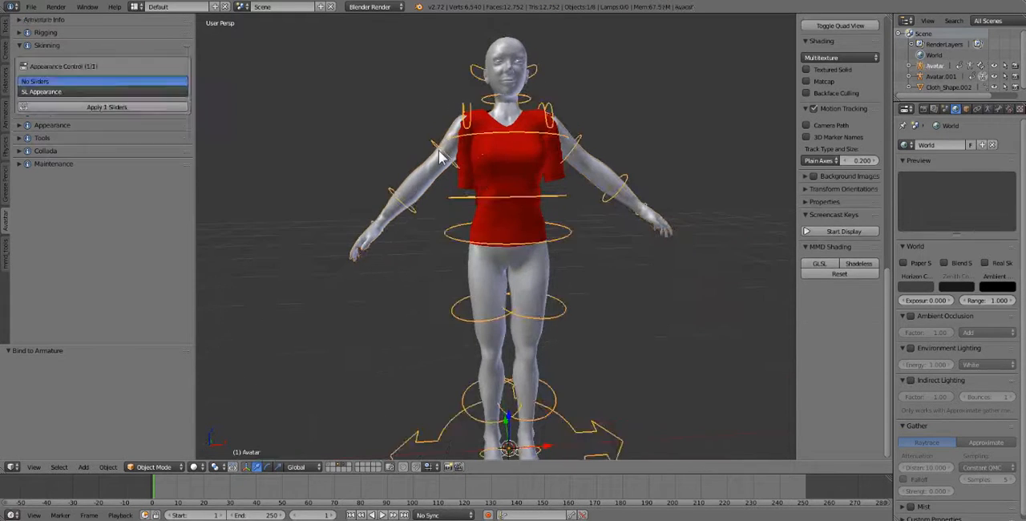
click(154, 466)
click(154, 430)
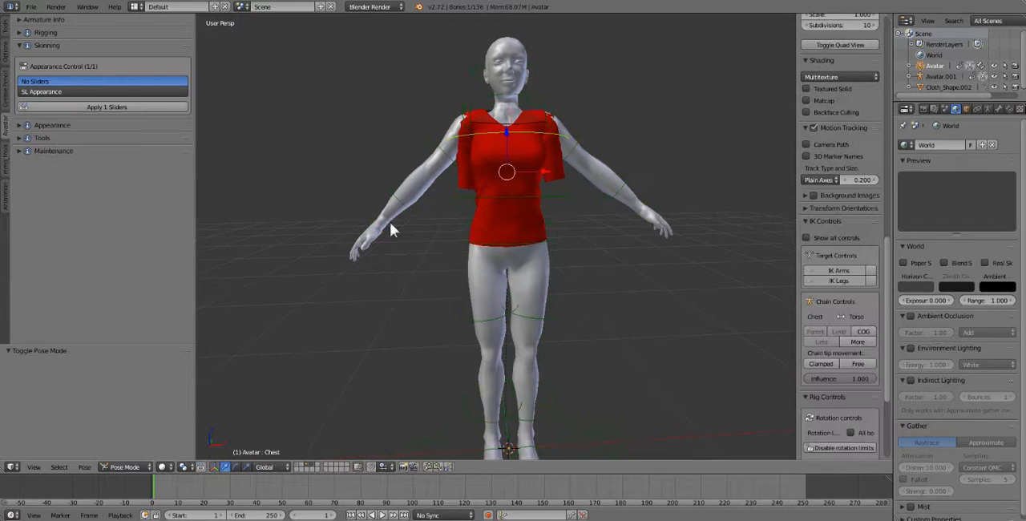
- Rotate the right and left shoulder bones to test how the bound shirt's sleeves deform
right_click(446, 168)
right_click(441, 172)
right_click(442, 163)
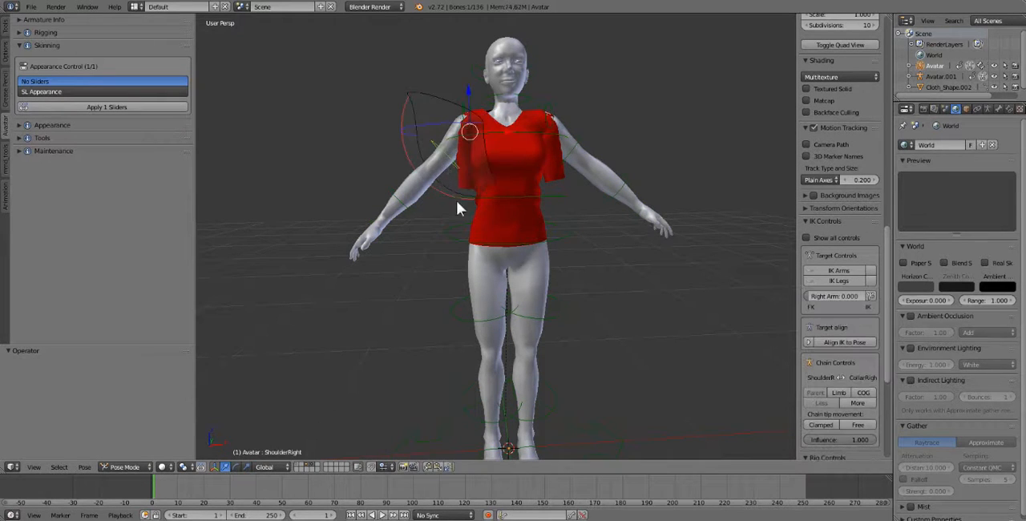
drag(456, 200, 424, 210)
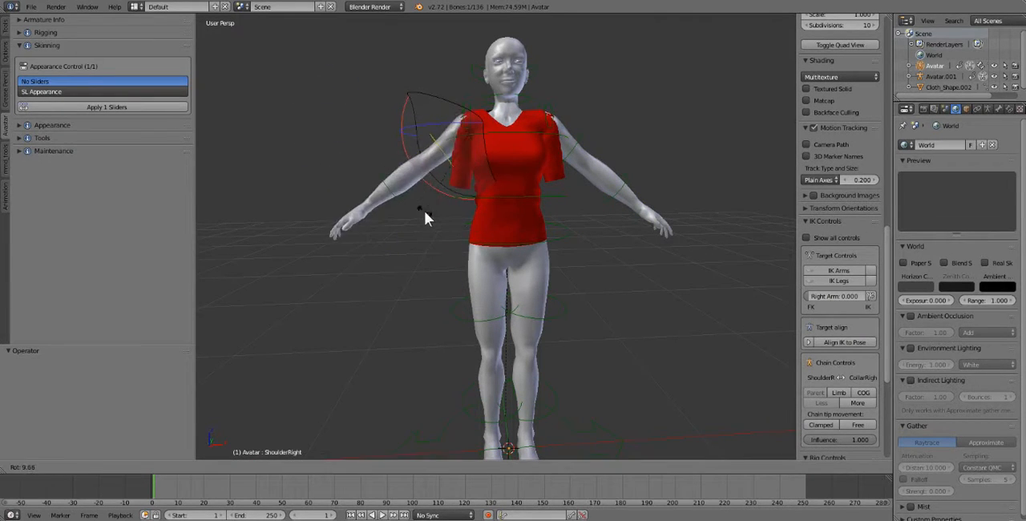
right_click(564, 136)
right_click(565, 134)
drag(571, 142, 588, 125)
- Undo the shoulder rotations, the switch to Pose Mode and the shirt's binding to the armature
key(ctrl+z)
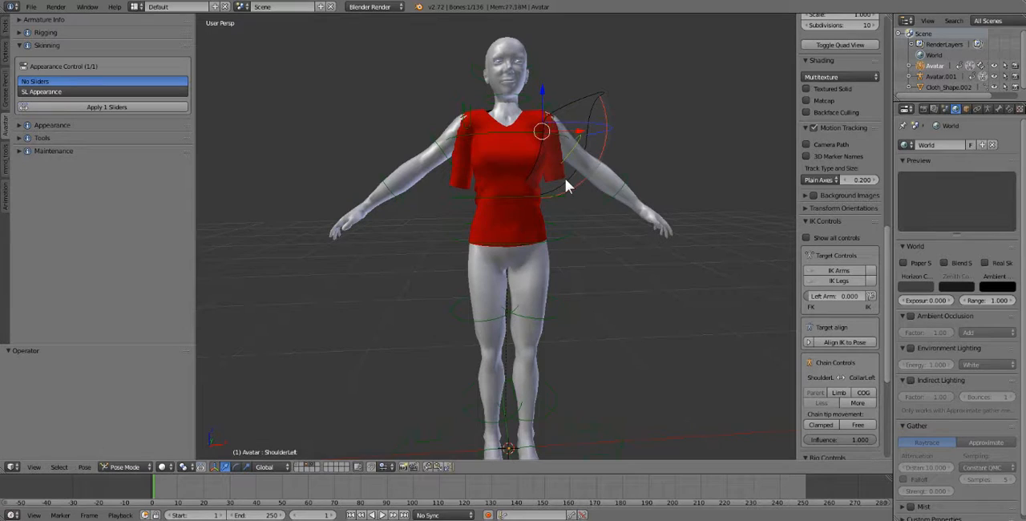
key(ctrl+z)
key(ctrl+z)
key(ctrl+z)
key(ctrl+z)
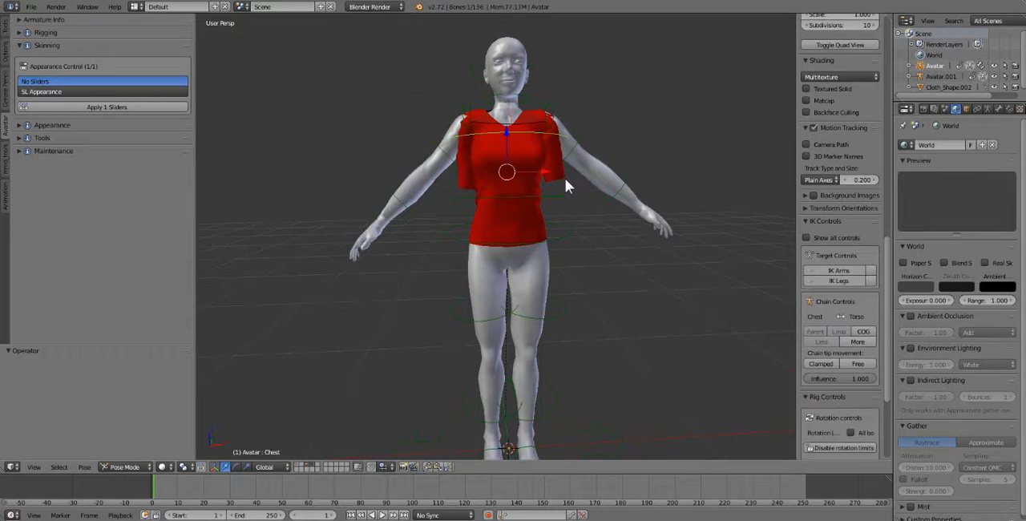
key(ctrl+z)
key(ctrl+z)
key(ctrl+z)
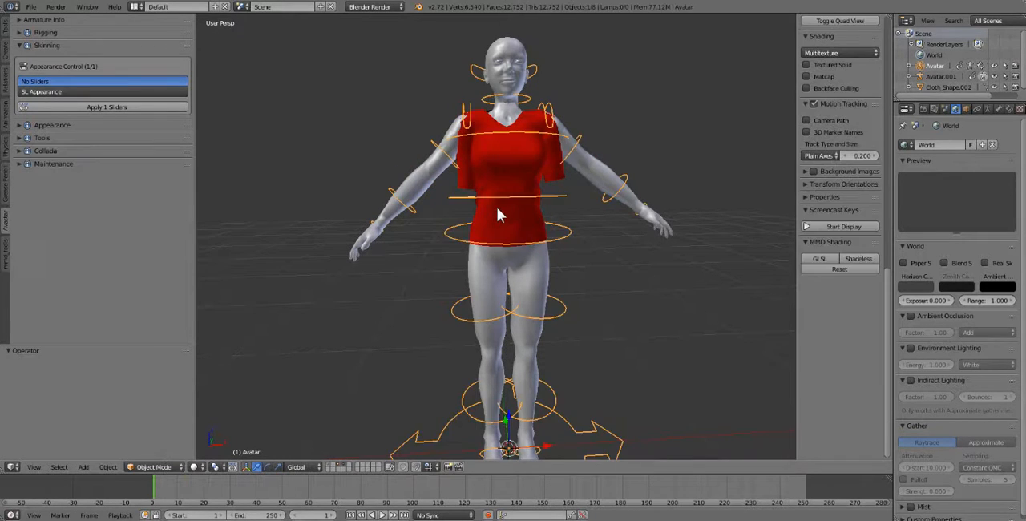
key(ctrl+z)
key(ctrl+z)
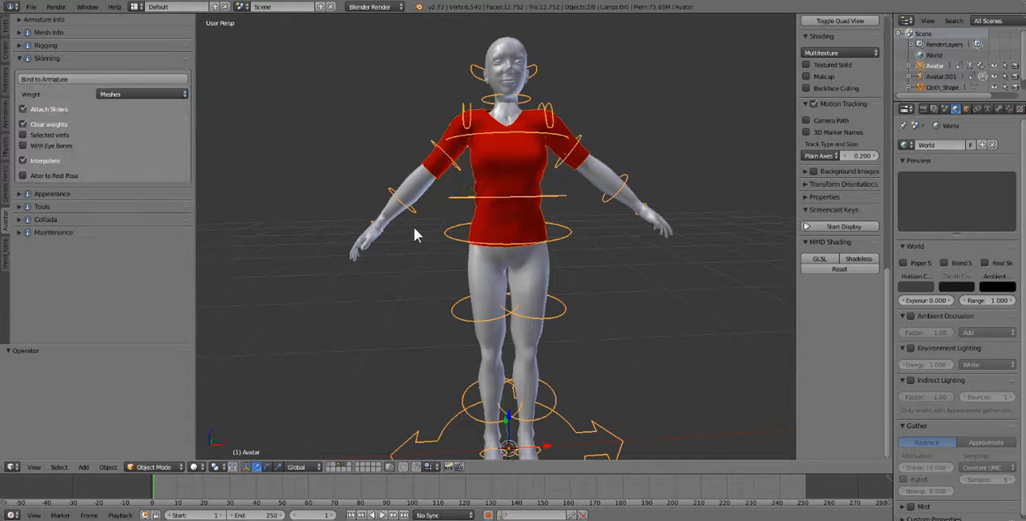
key(ctrl+z)
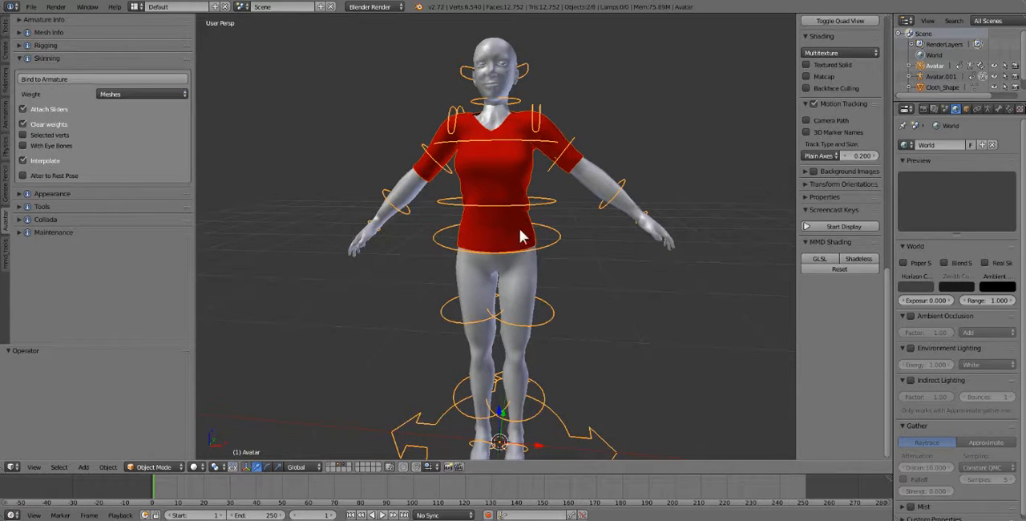
key(ctrl+z)
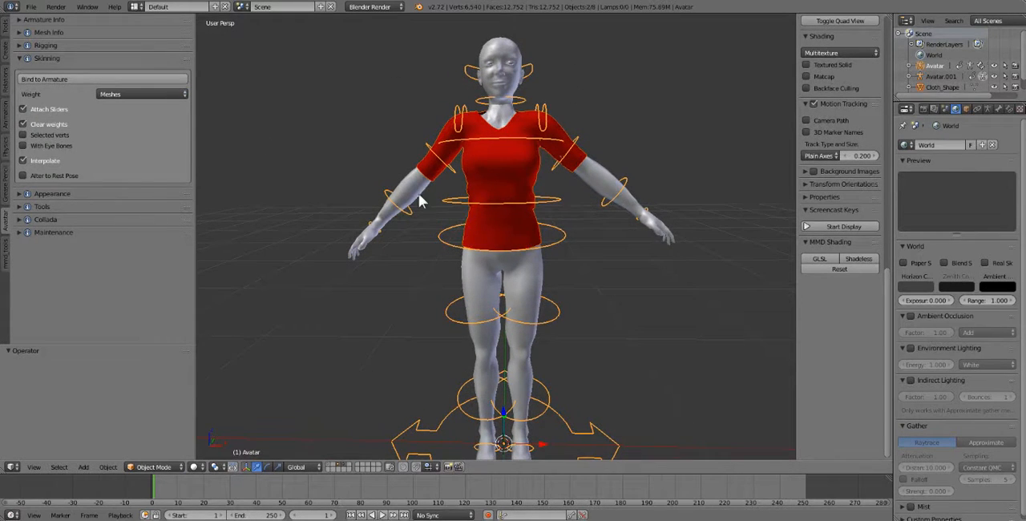
- Inspect the unbound shirt's sleeves and test-rotate the right shoulder bone in Pose Mode, bringing the arm back to its lowered position
right_click(449, 176)
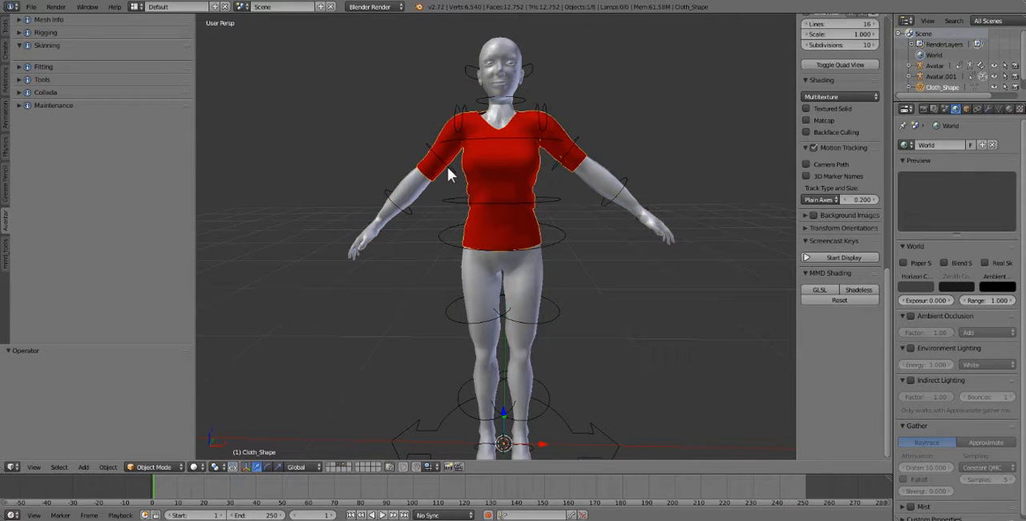
scroll(475, 223, up, 1)
scroll(474, 222, down, 1)
right_click(440, 157)
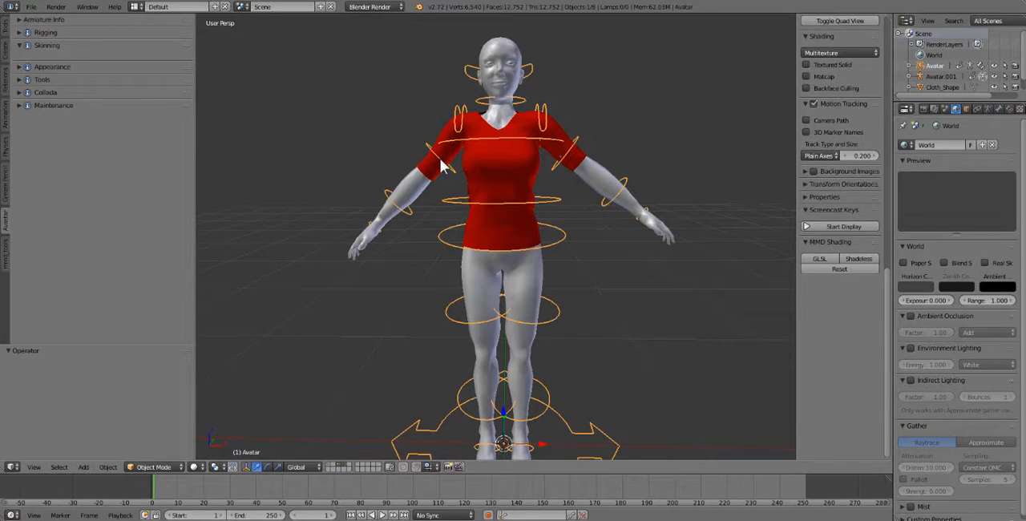
click(154, 467)
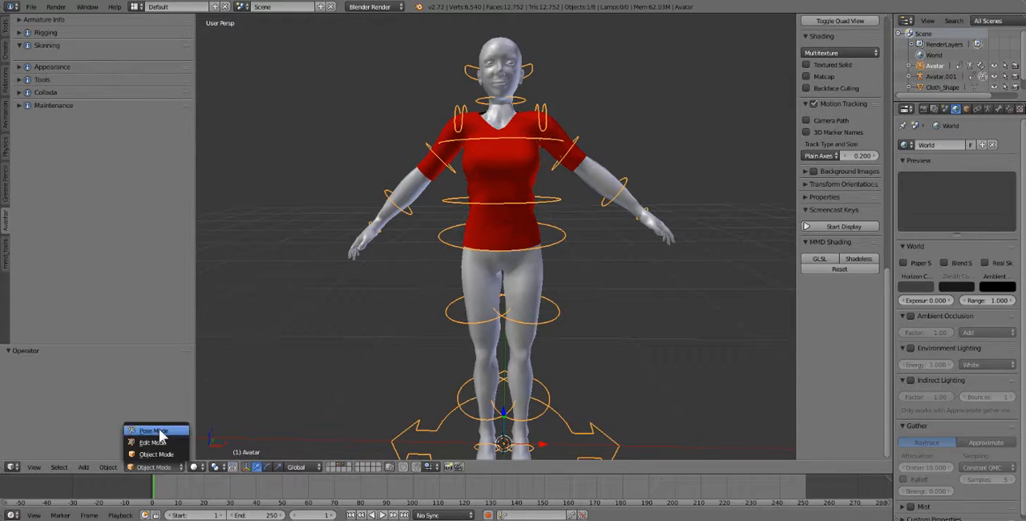
click(154, 428)
right_click(439, 162)
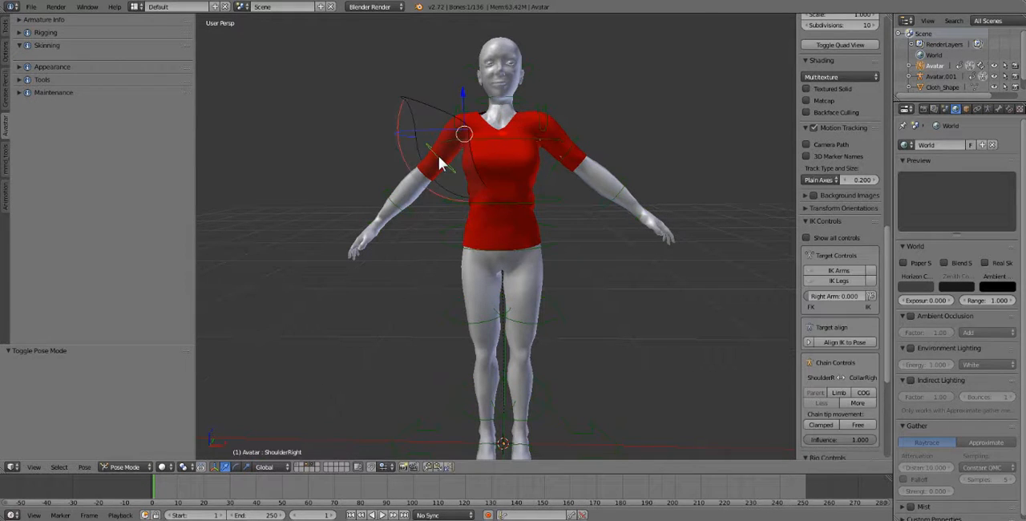
key(r)
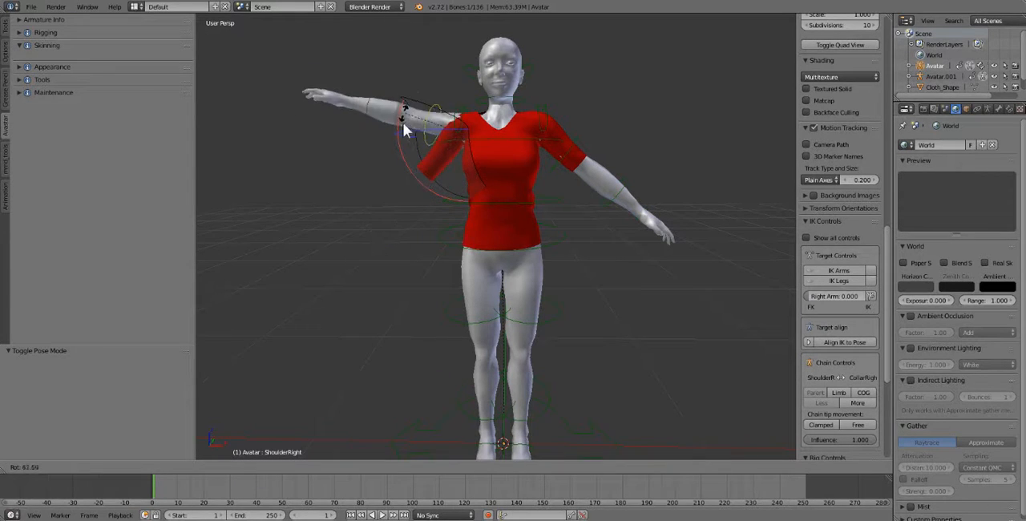
click(412, 183)
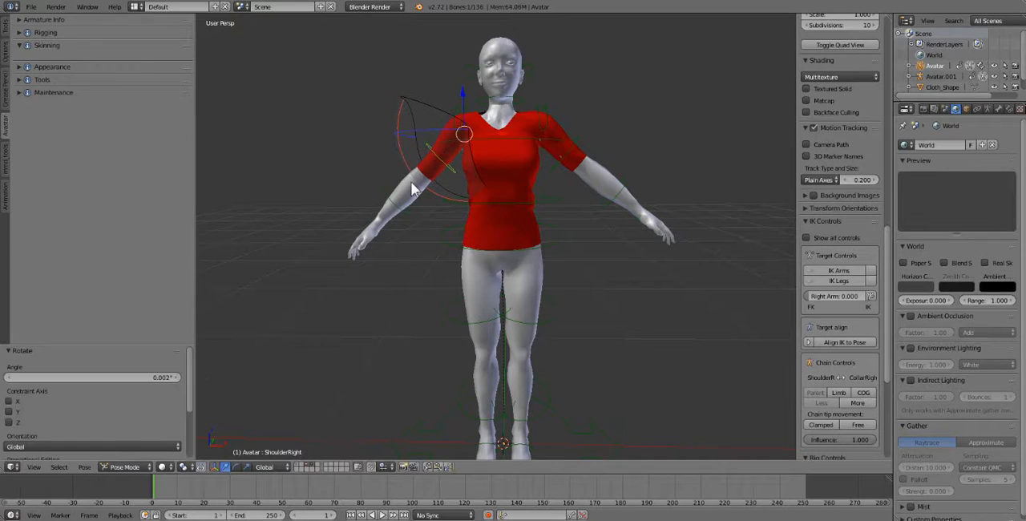
- Test-rotate the left shoulder bone slightly and bring the arm back in line with the sleeve
right_click(575, 145)
key(r)
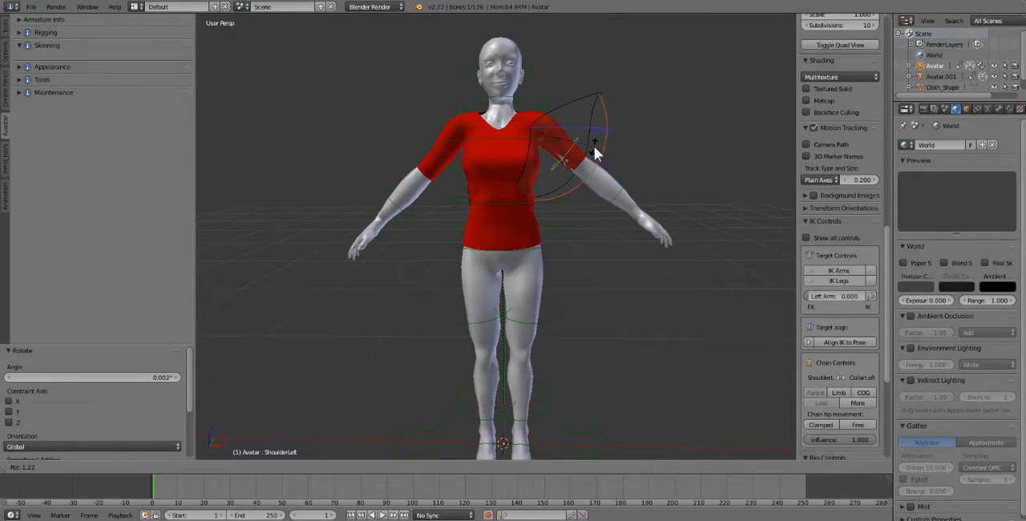
click(593, 148)
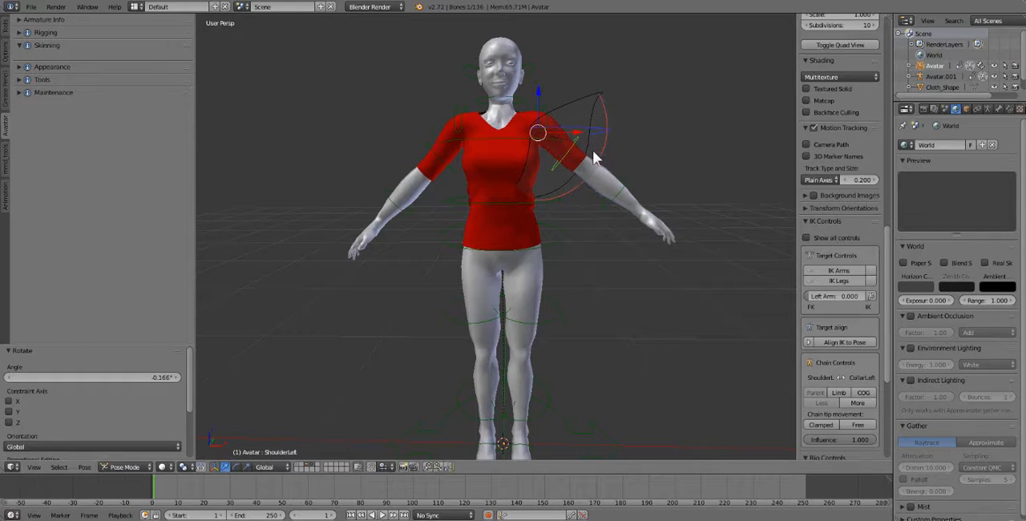
middle_drag(648, 200, 679, 210)
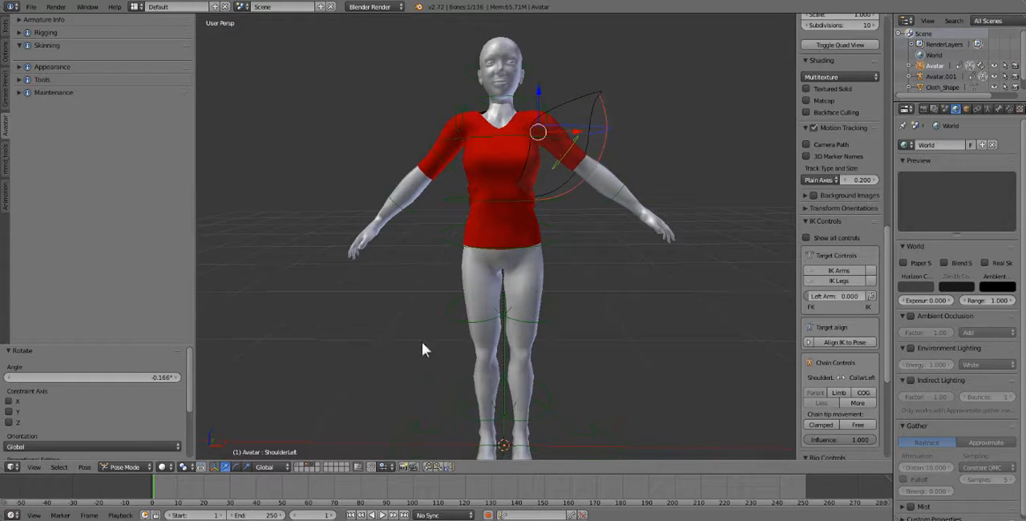
- Return to Object Mode and bind the red shirt to the avatar's armature using Meshes weights with Alter to Rest Pose enabled
click(124, 466)
click(142, 453)
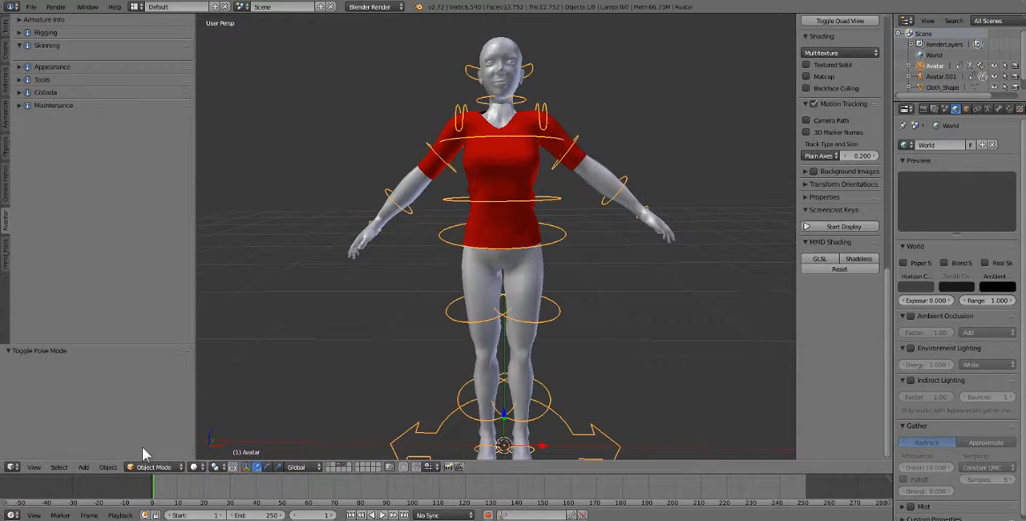
right_click(518, 162)
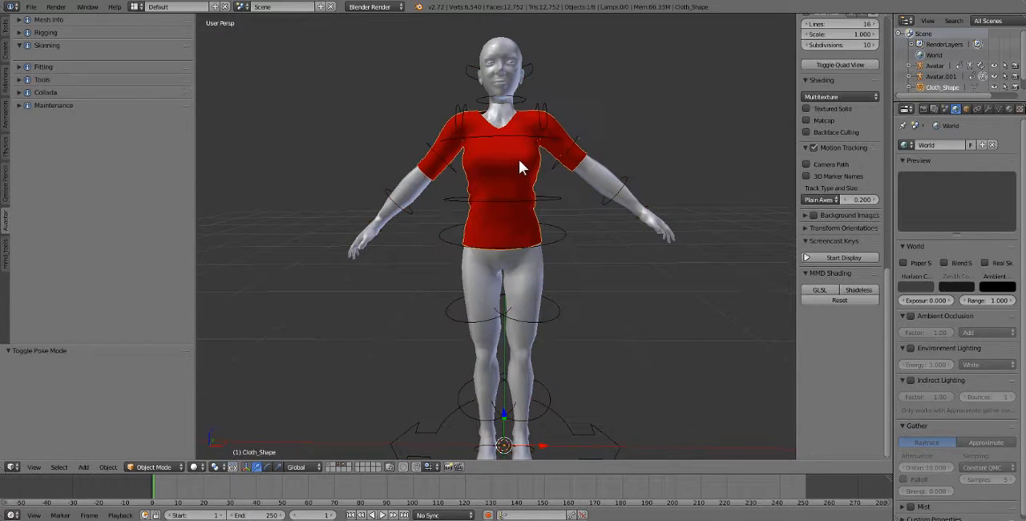
shift+right_click(554, 201)
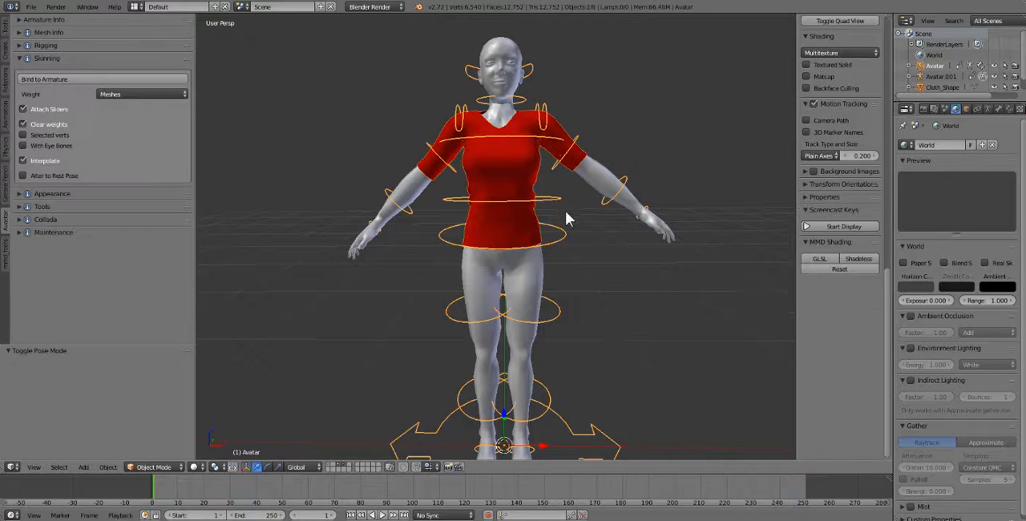
click(45, 177)
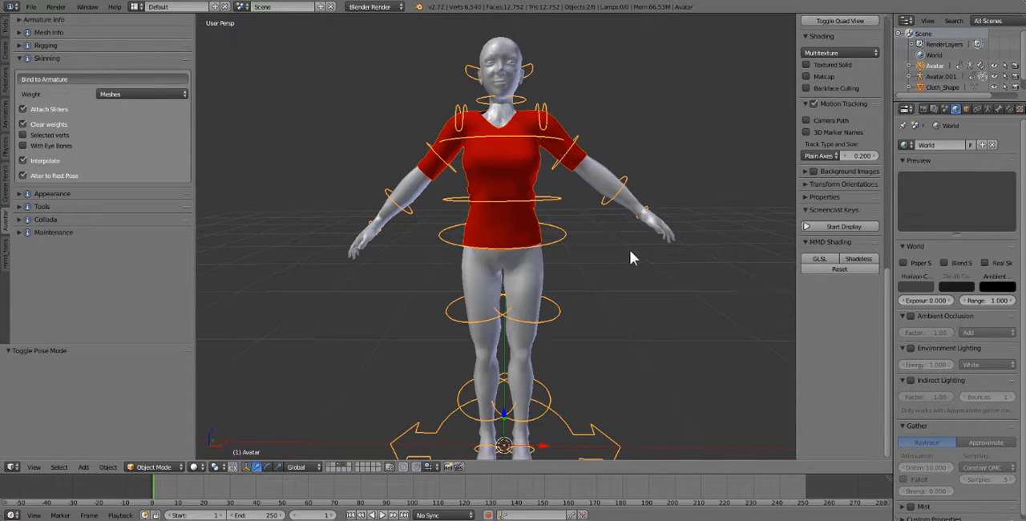
- Select the avatar's armature and clear the rotation of all its bones in Pose Mode
right_click(449, 168)
click(169, 466)
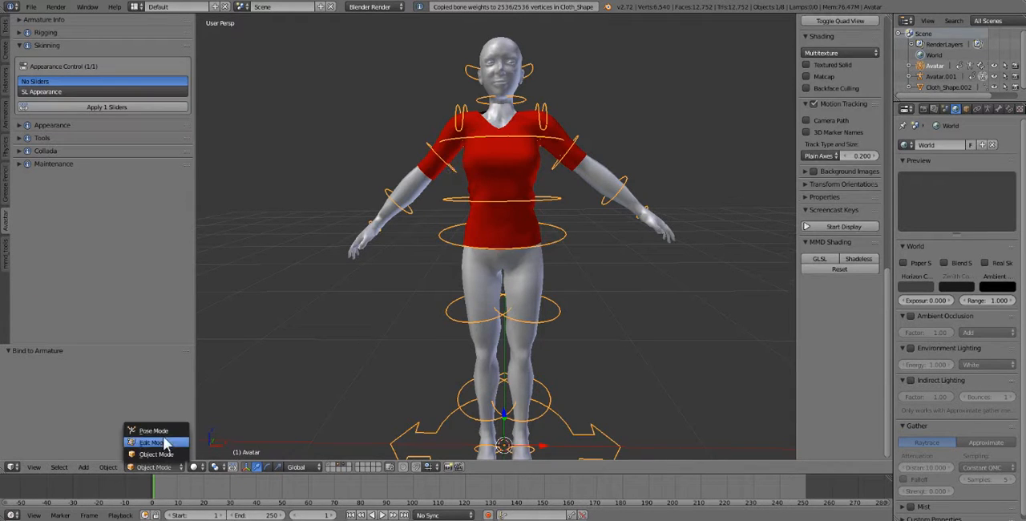
click(128, 442)
key(r)
key(a)
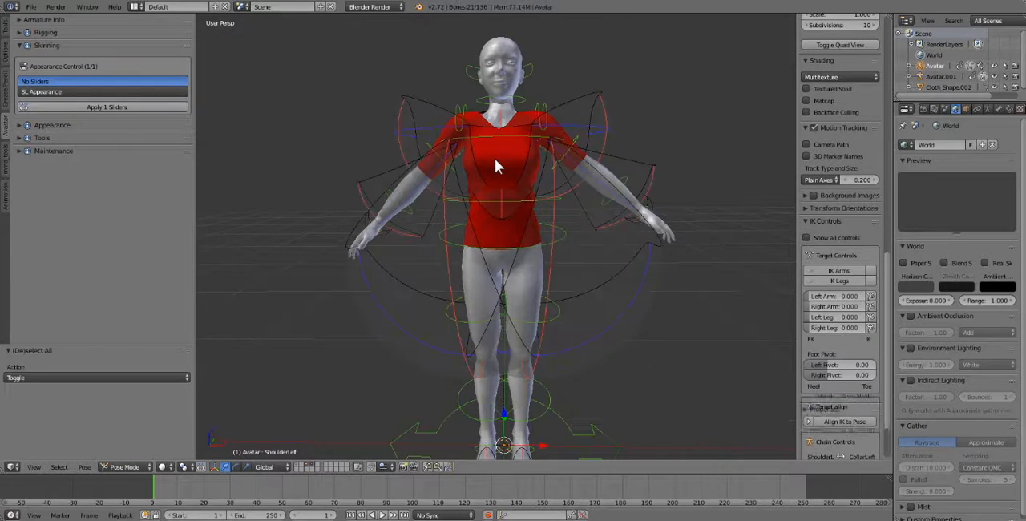
key(alt+r)
click(685, 255)
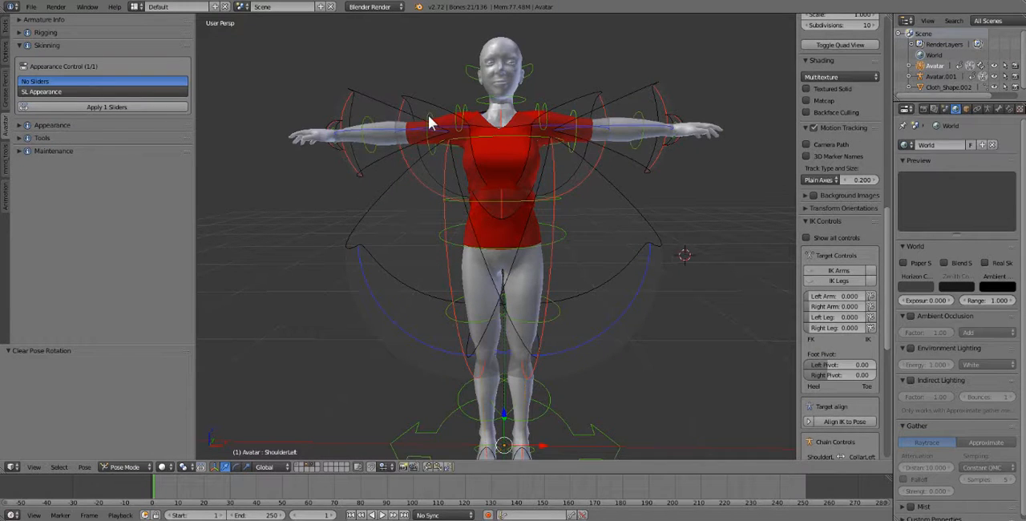
- Rotate the right and left shoulder bones to test the shirt's weights, and clear all bone rotations again
right_click(428, 121)
key(r)
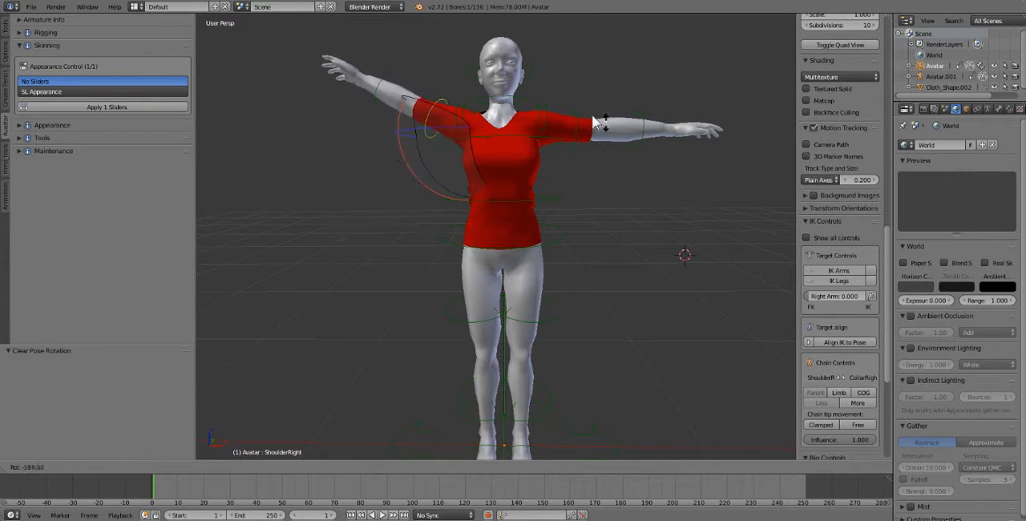
click(581, 110)
right_click(581, 110)
key(r)
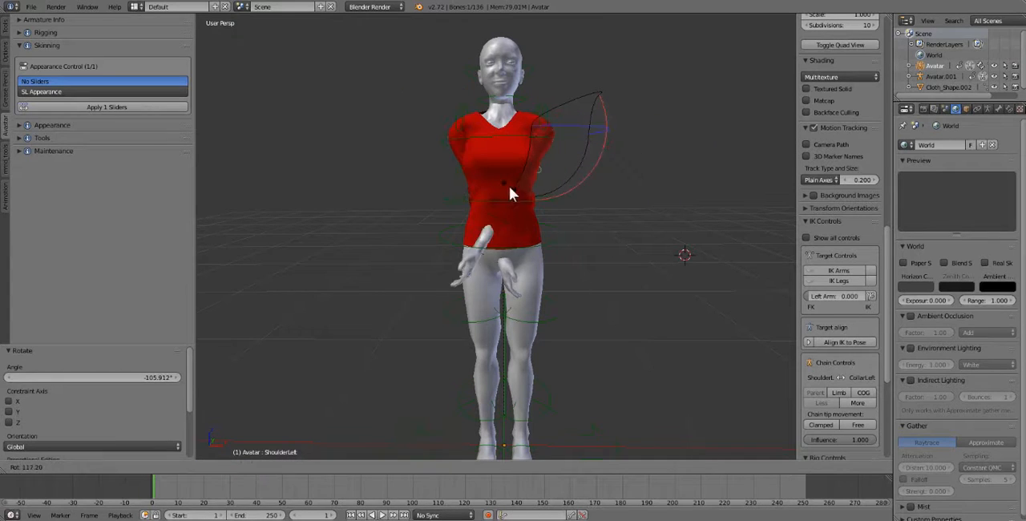
click(583, 184)
key(a)
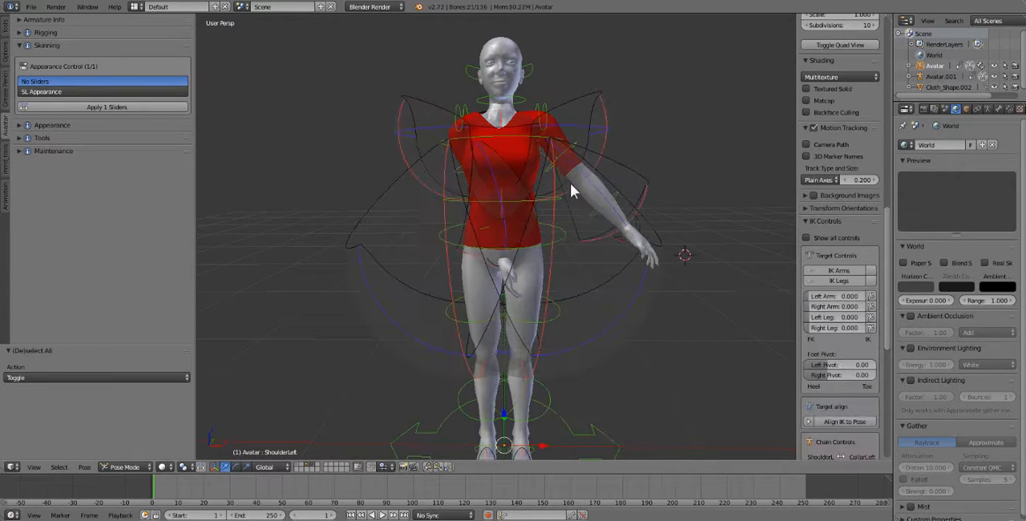
key(alt+r)
- Test the left sleeve's deformation up close by rotating the left shoulder bone, and reset every bone's rotation
middle_drag(439, 124, 511, 178)
scroll(519, 153, up, 4)
scroll(517, 177, down, 4)
right_click(608, 125)
key(r)
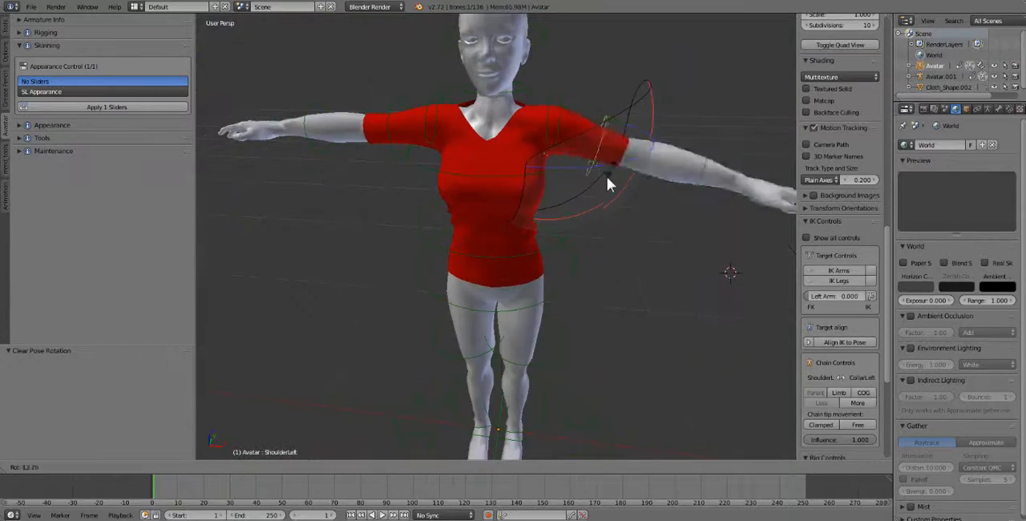
click(578, 107)
key(a)
key(a)
key(alt+r)
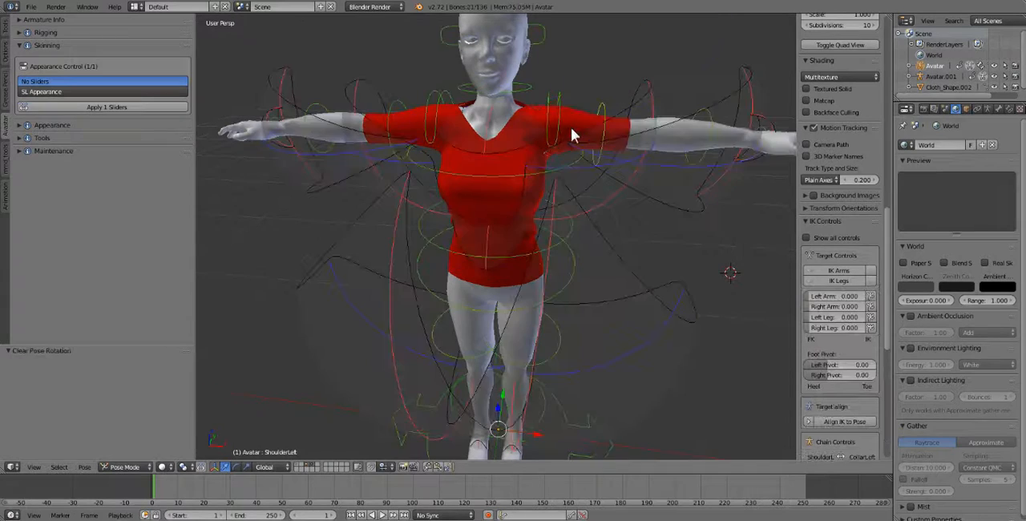
- Return the armature to Object Mode and select the red shirt
mouse_move(503, 202)
middle_down()
mouse_move(495, 218)
mouse_move(495, 180)
mouse_move(495, 189)
middle_up()
scroll(473, 189, down, 4)
scroll(495, 192, up, 4)
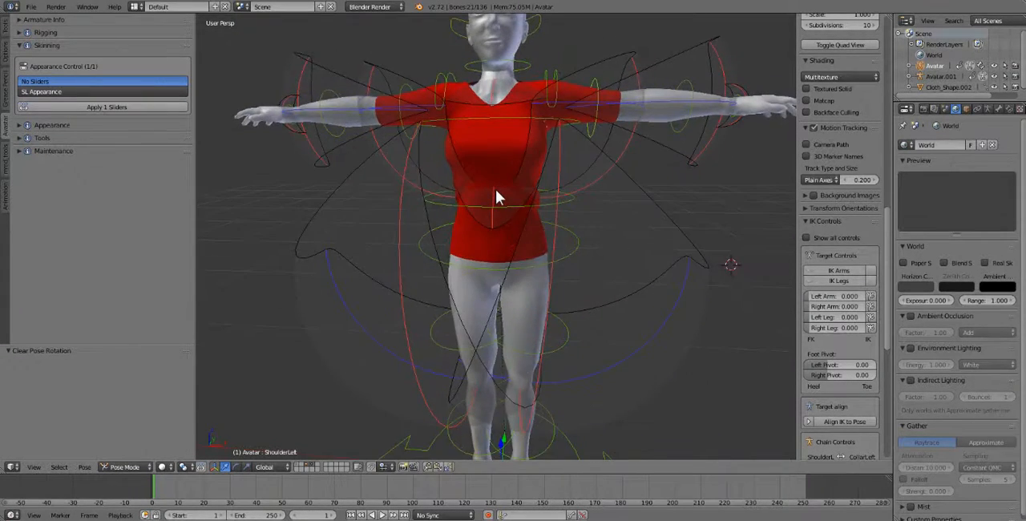
scroll(496, 190, down, 1)
click(112, 466)
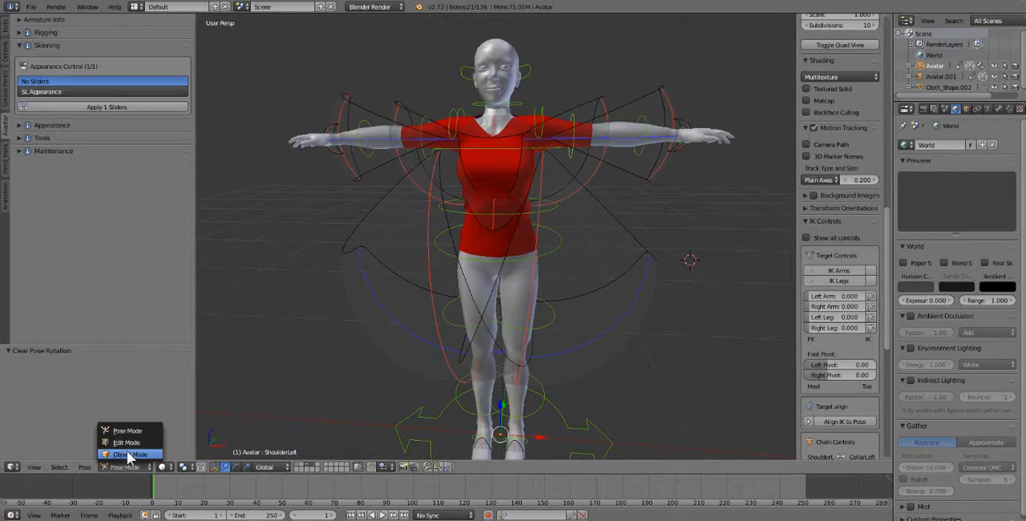
click(120, 439)
right_click(497, 166)
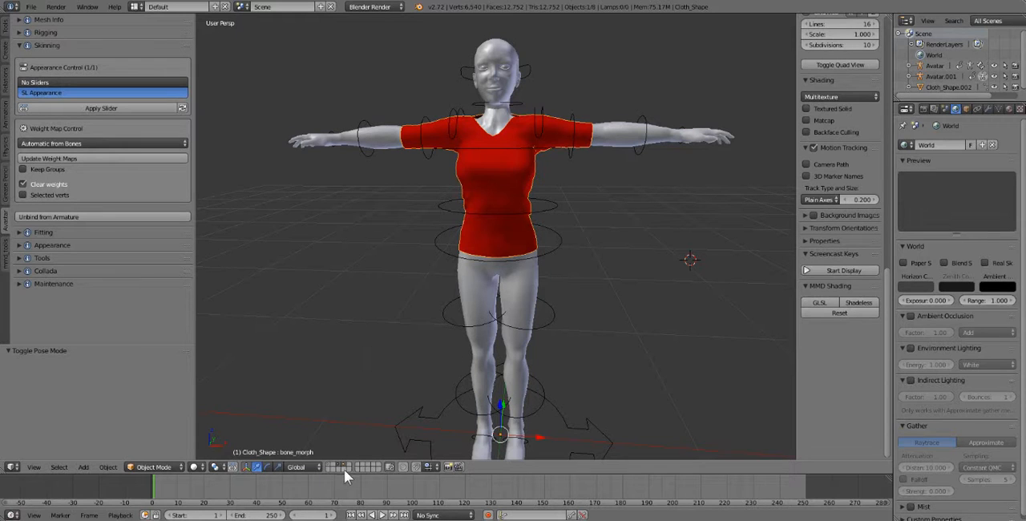
- Switch to the layer with the unbound red shirt, return its armature to Object Mode, and select the shirt together with the armature
mouse_move(418, 331)
middle_down()
mouse_move(425, 335)
mouse_move(408, 337)
middle_up()
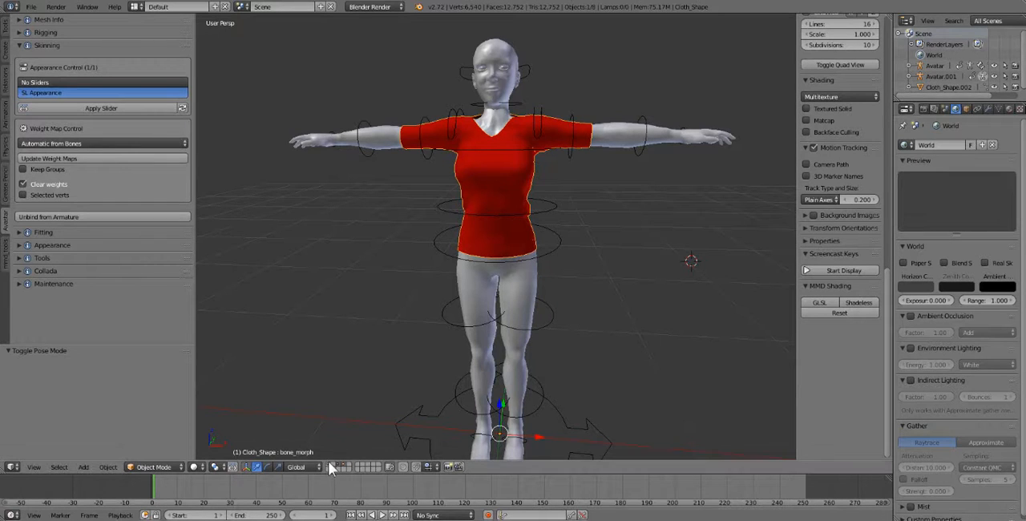
middle_drag(458, 382, 464, 379)
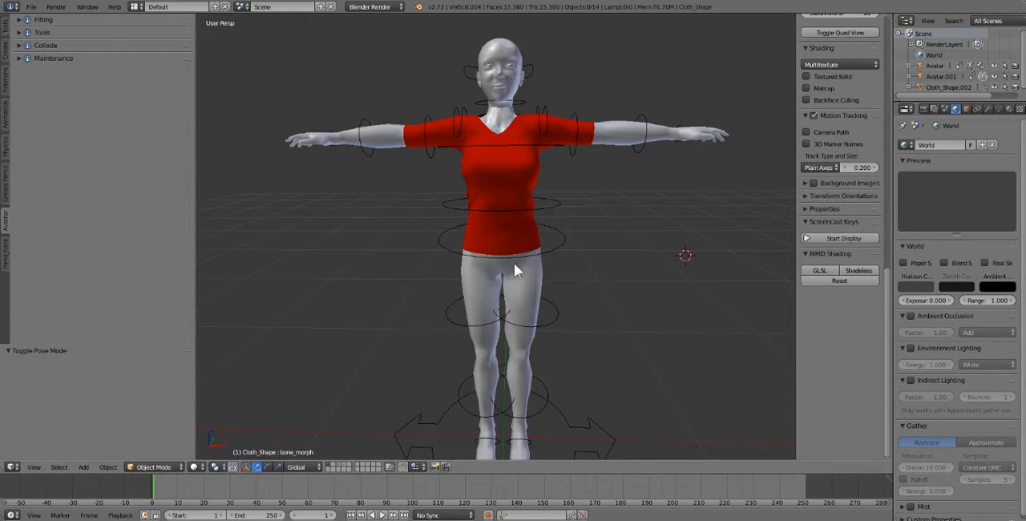
right_click(518, 163)
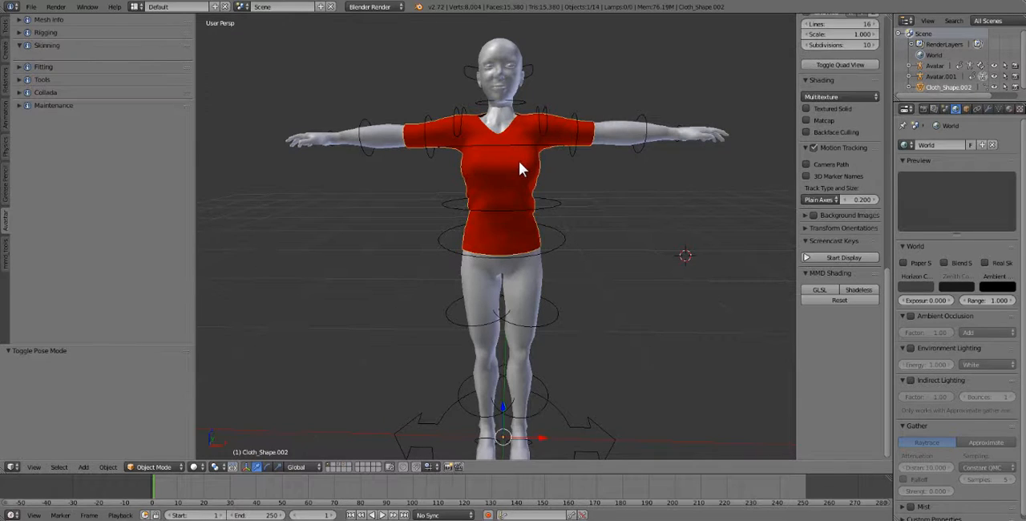
right_click(555, 204)
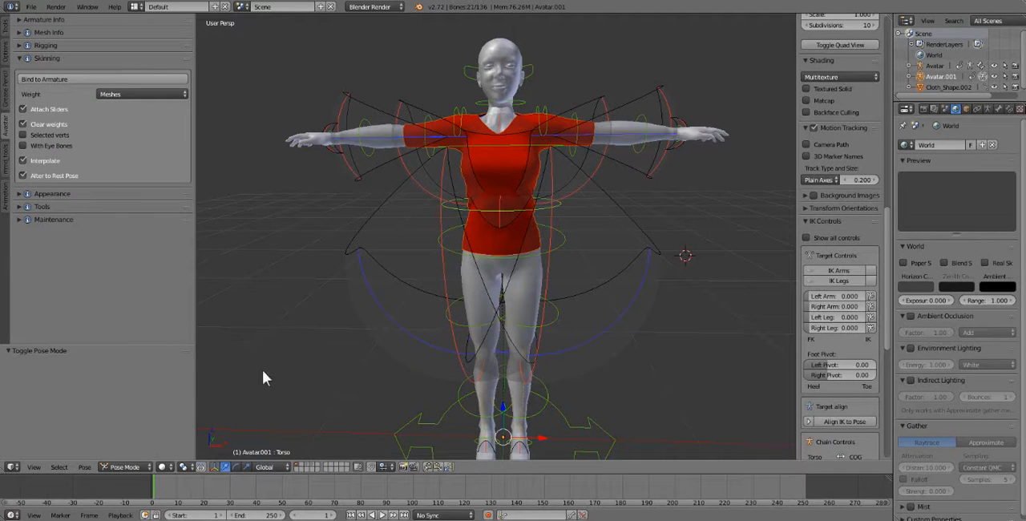
click(121, 466)
click(130, 455)
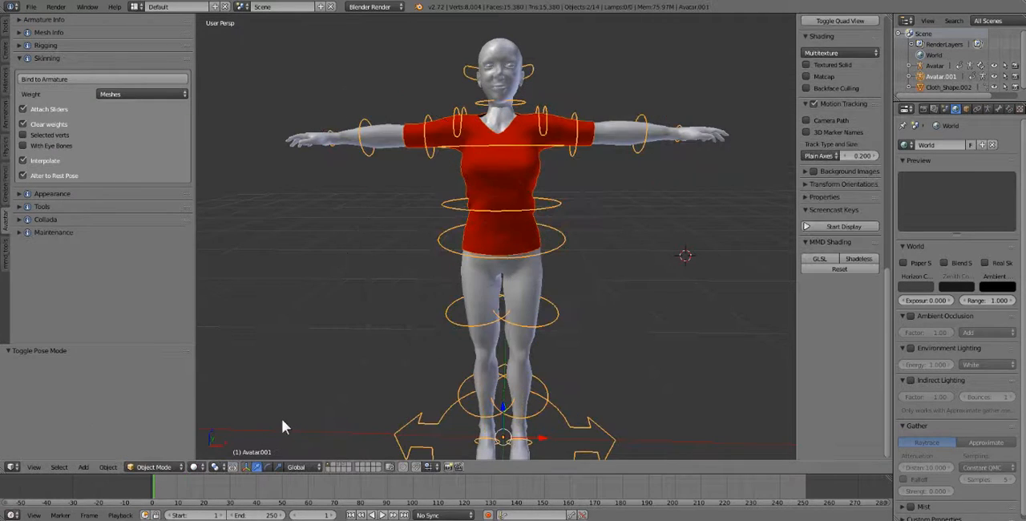
right_click(528, 183)
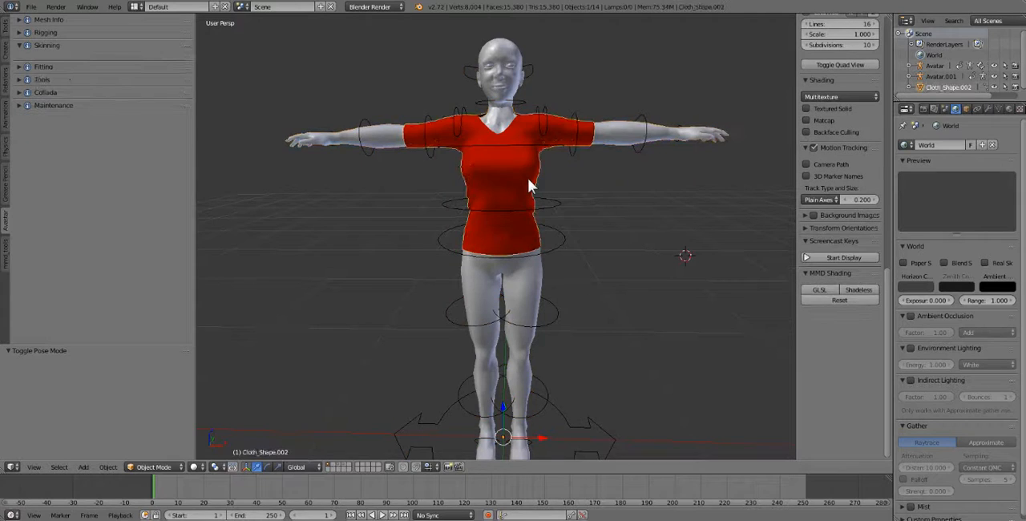
shift+right_click(559, 207)
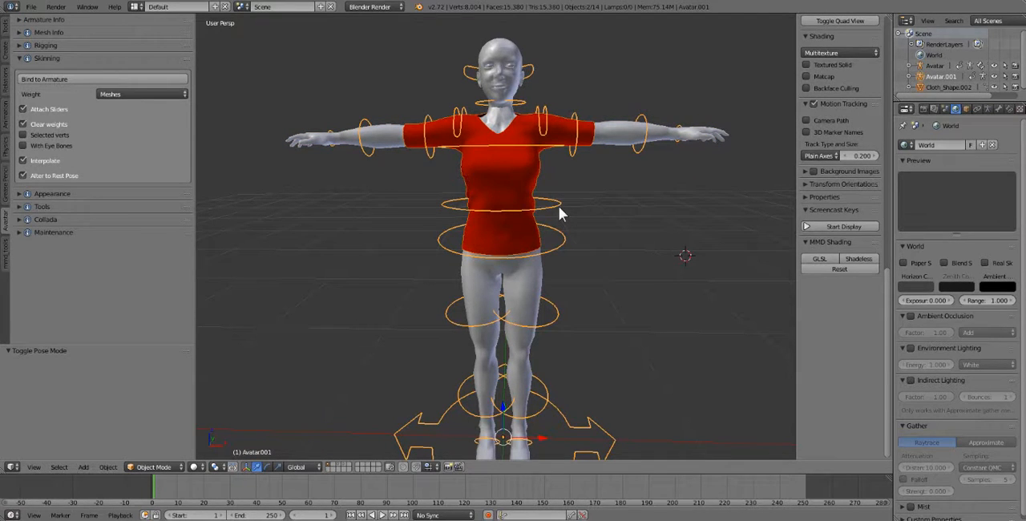
- Turn on the screencast key display and parent the red shirt to the armature with automatic weights
key(ctrl+p)
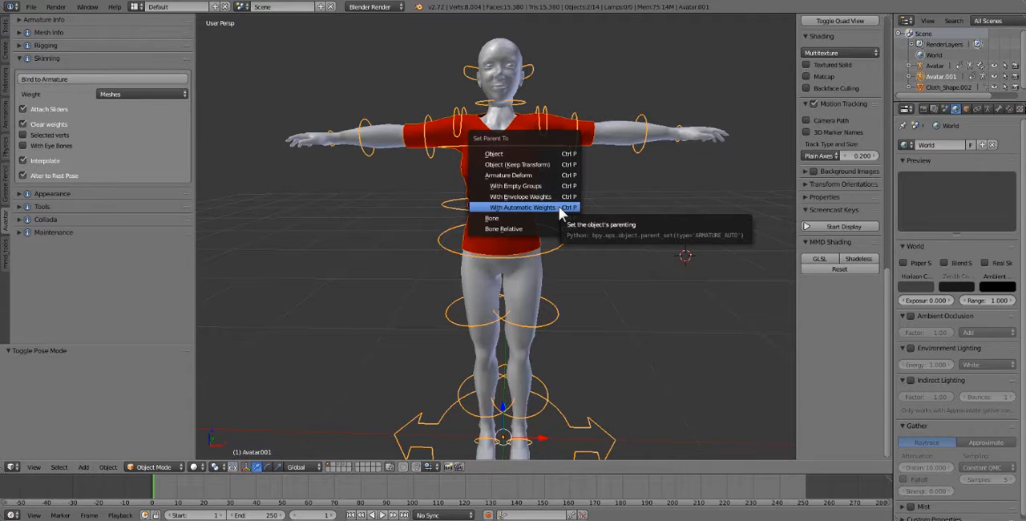
click(558, 207)
click(816, 226)
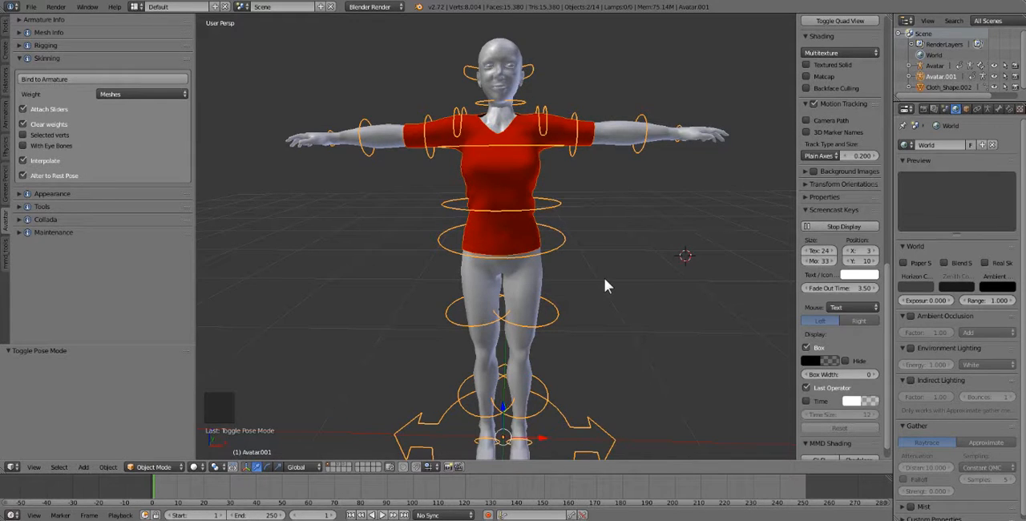
key(ctrl+p)
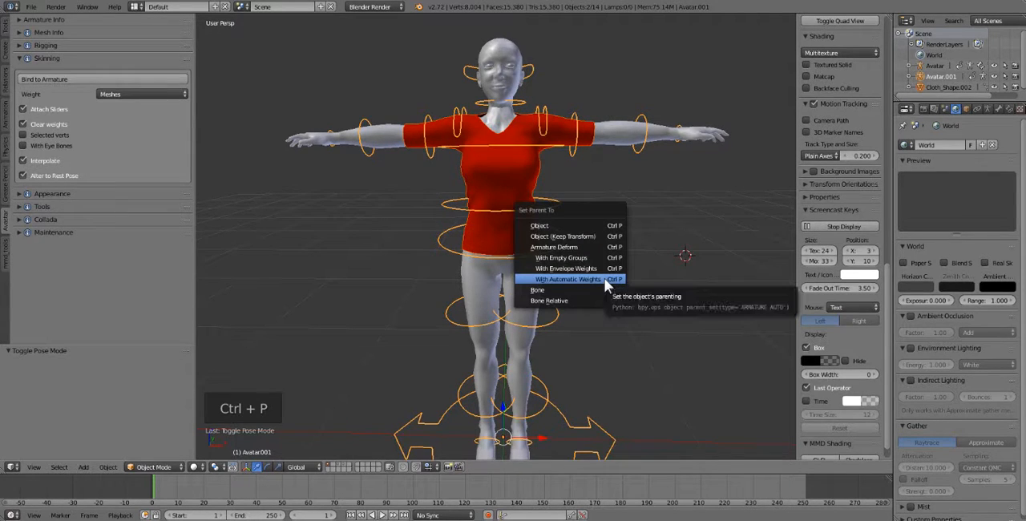
click(605, 279)
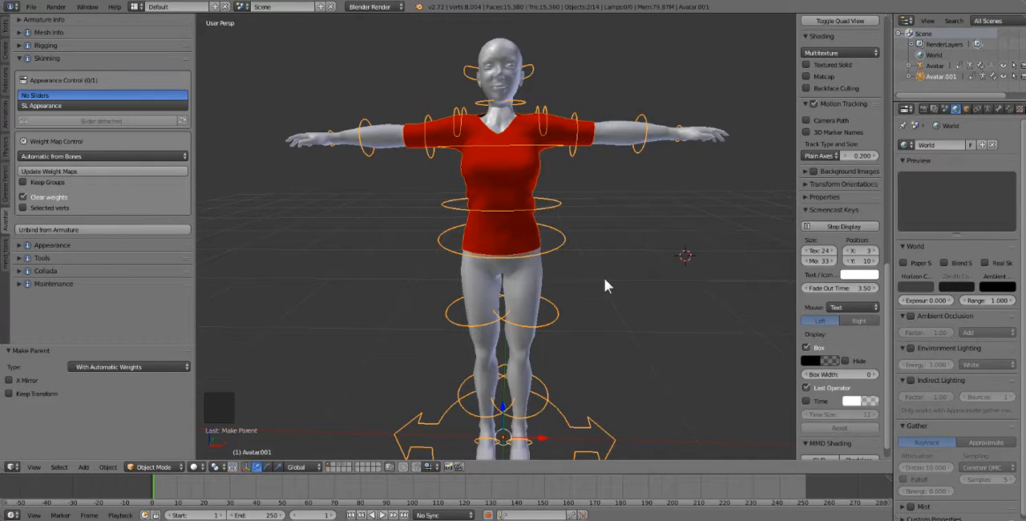
key(ctrl+p)
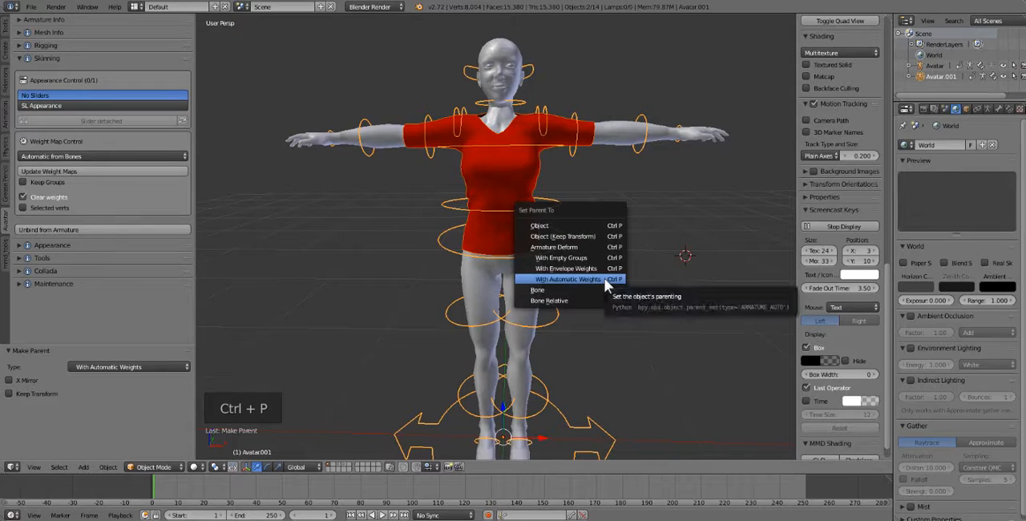
click(604, 280)
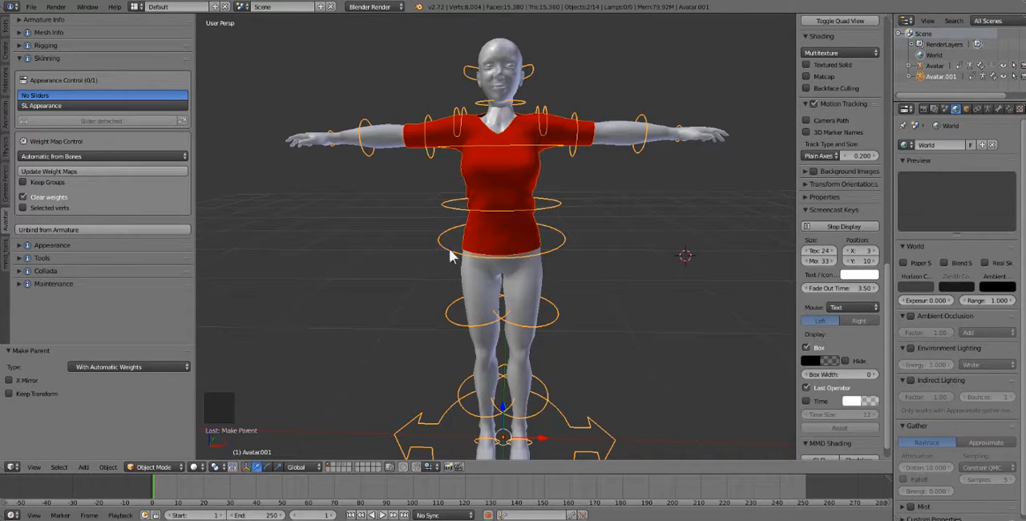
- Select only the avatar's armature and put it in Pose Mode
right_click(446, 211)
right_click(445, 210)
right_click(428, 260)
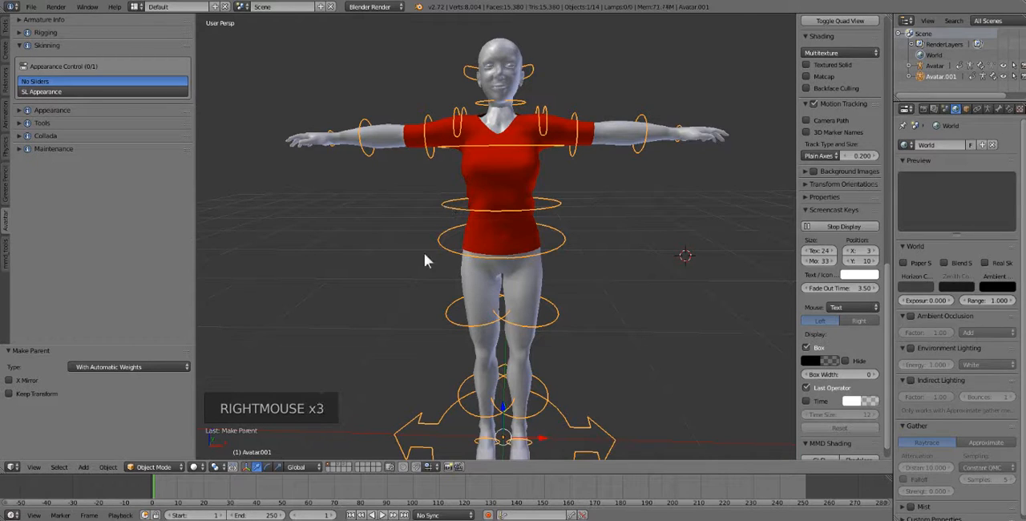
click(154, 467)
click(155, 431)
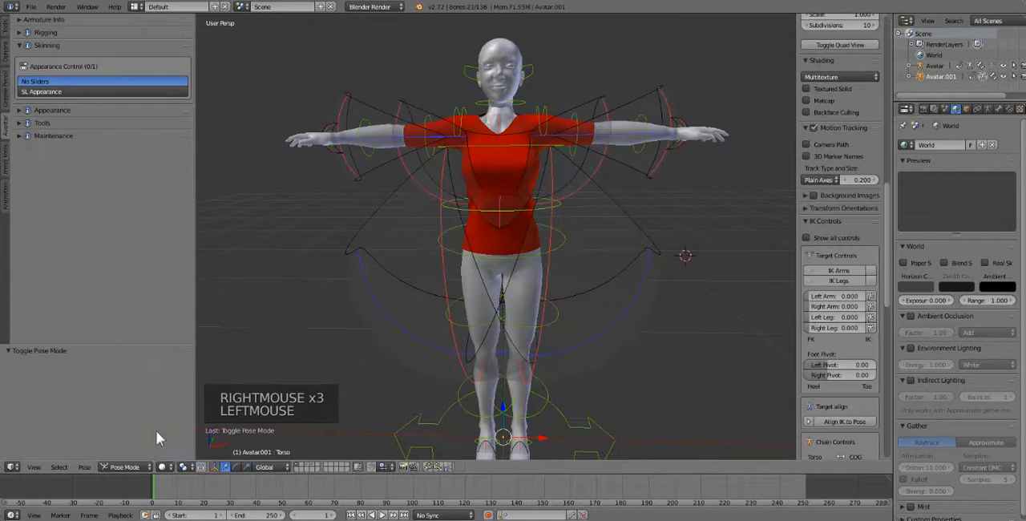
- Lower both arms to test the shirt's weights, rotating the right shoulder bone about 290° and the left about 72°
right_click(425, 135)
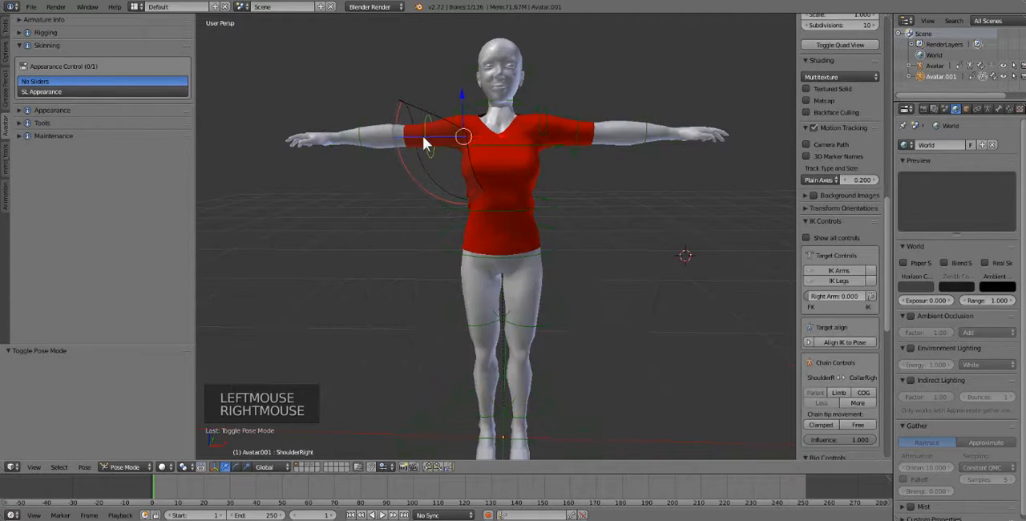
key(r)
key(r)
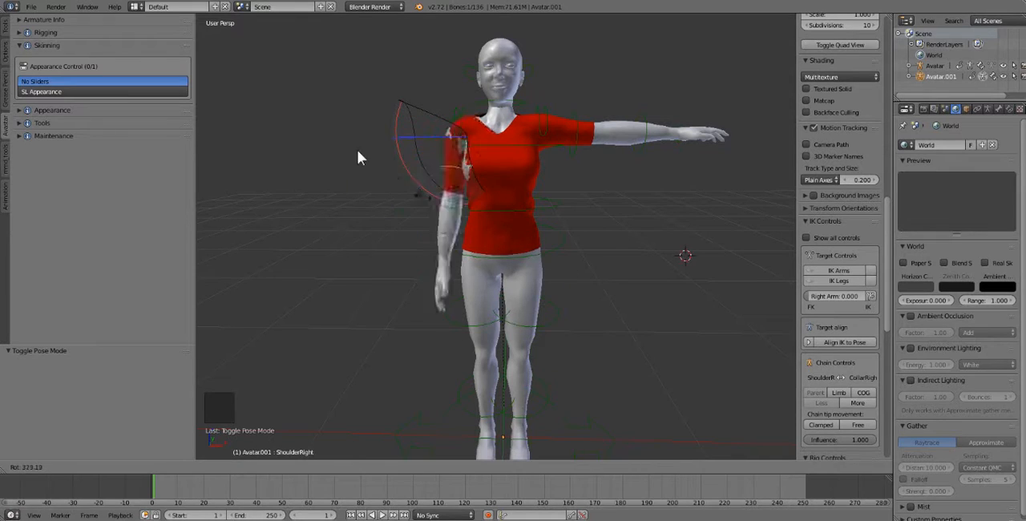
click(428, 236)
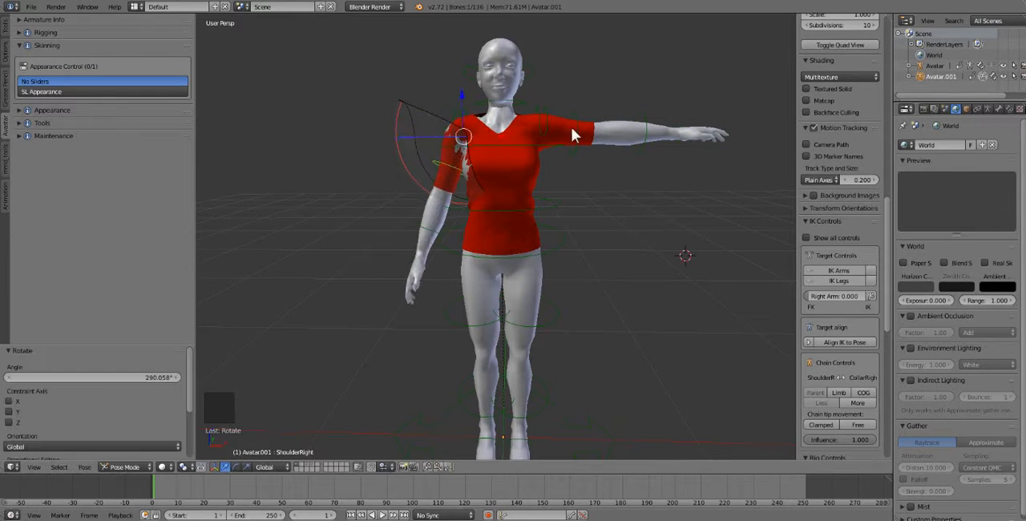
right_click(574, 135)
key(r)
key(r)
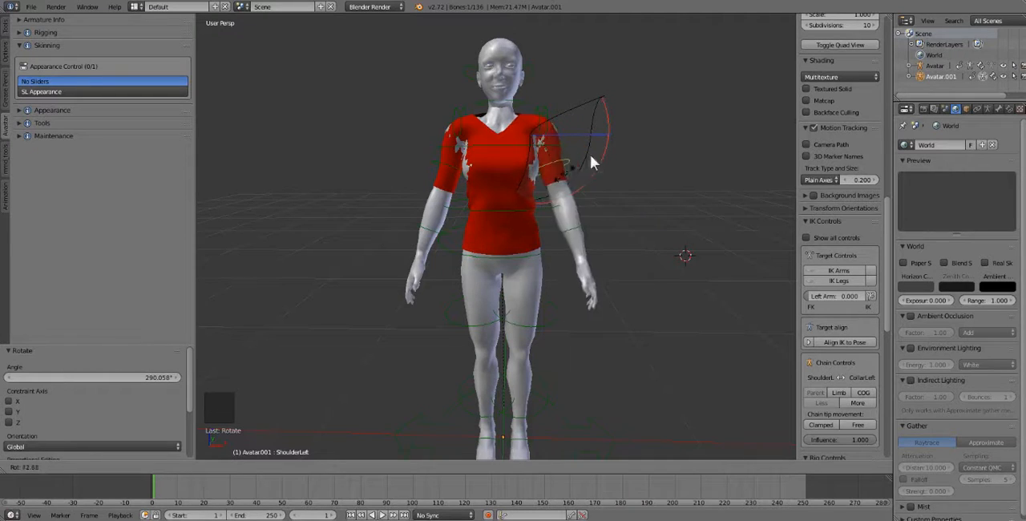
click(547, 158)
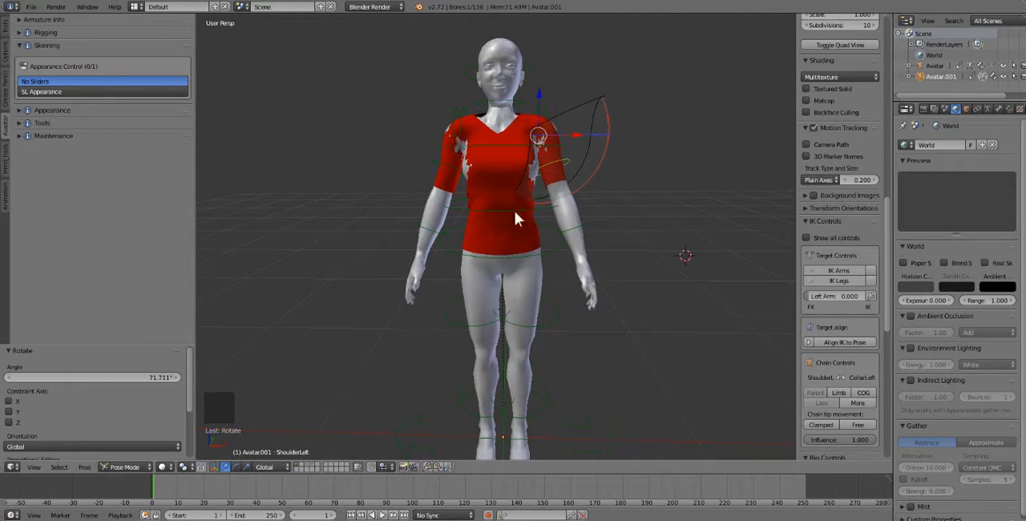
- Test the left sleeve and armpit from the side by rotating the left shoulder bone further, and clear all bone rotations
key(r)
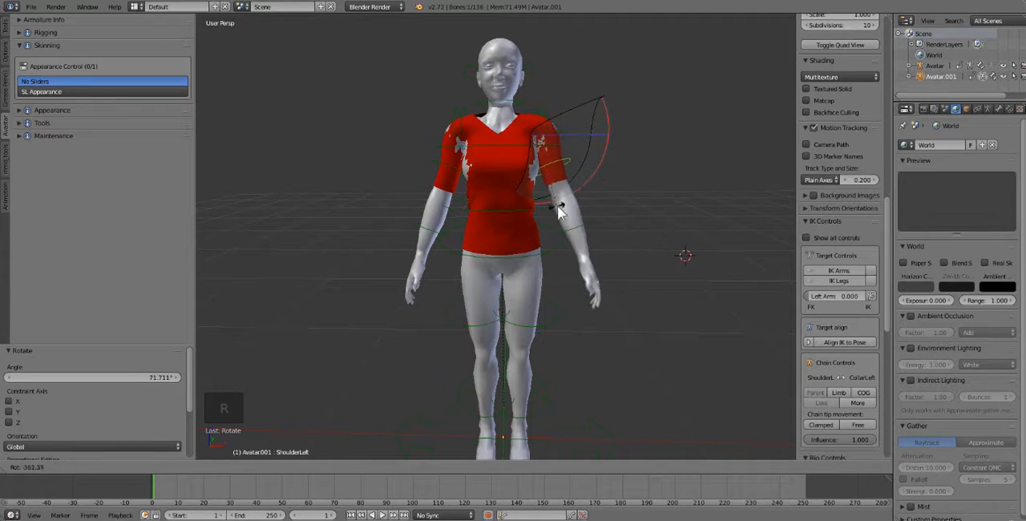
click(492, 153)
middle_drag(493, 153, 516, 217)
key(r)
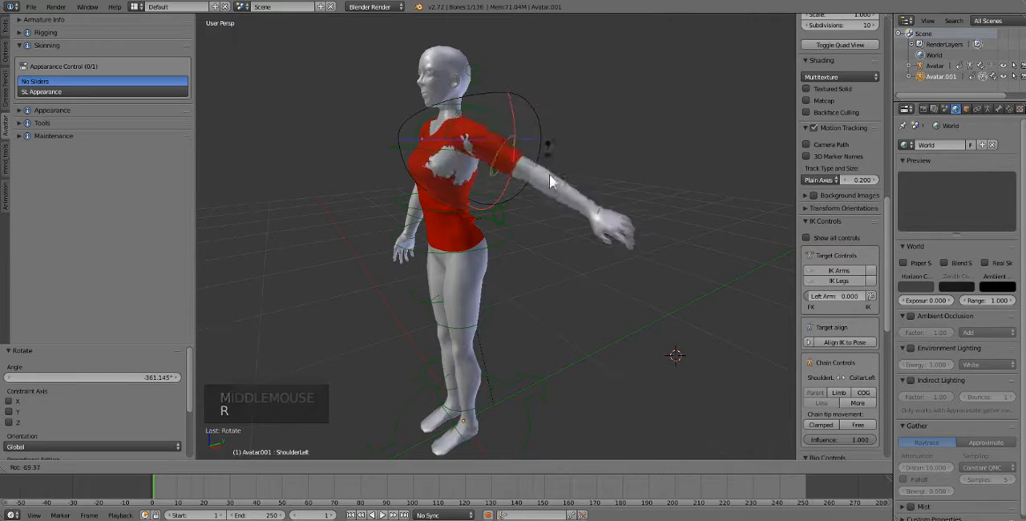
click(521, 139)
key(a)
key(a)
key(a)
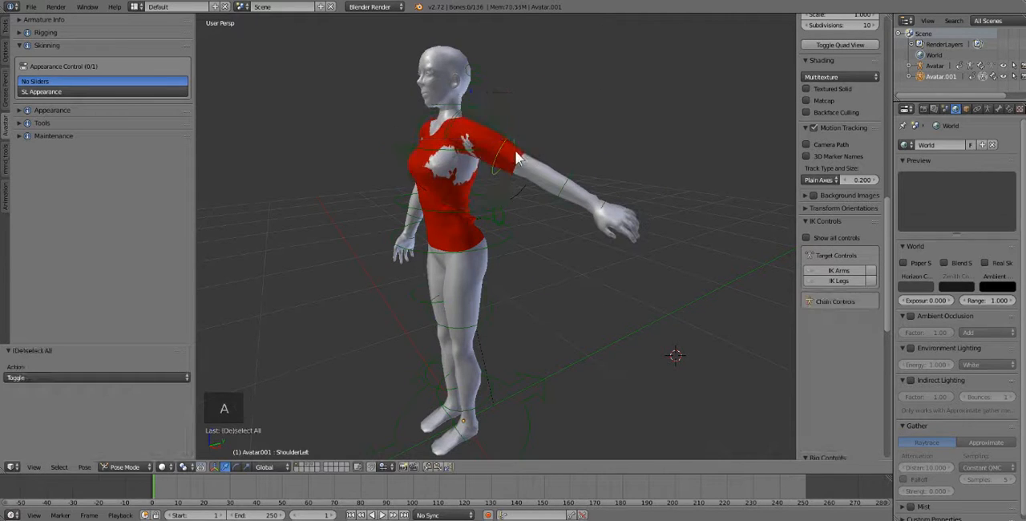
key(alt+r)
middle_drag(489, 152, 572, 169)
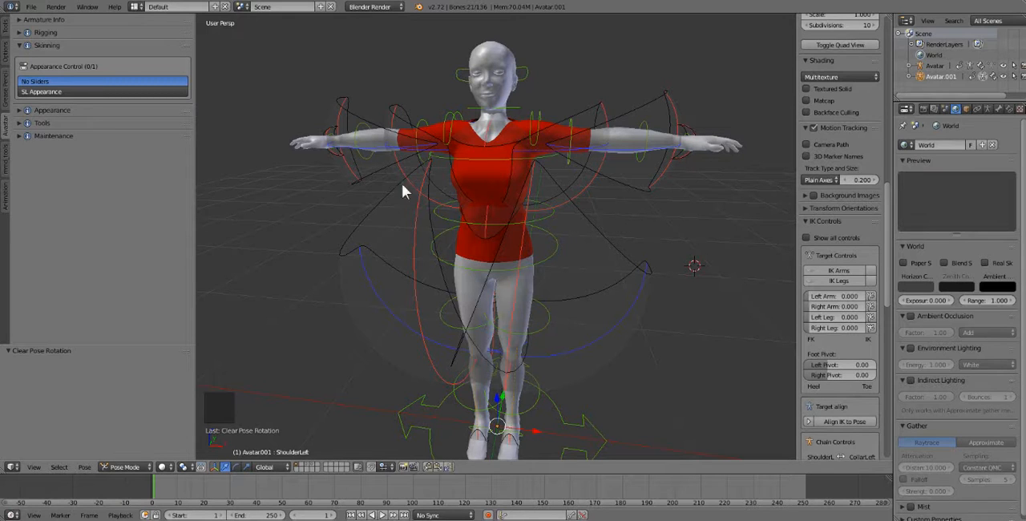
- Lower the right arm slightly by rotating the right shoulder bone about -4° and then about -7°
middle_drag(548, 213, 554, 215)
right_click(427, 138)
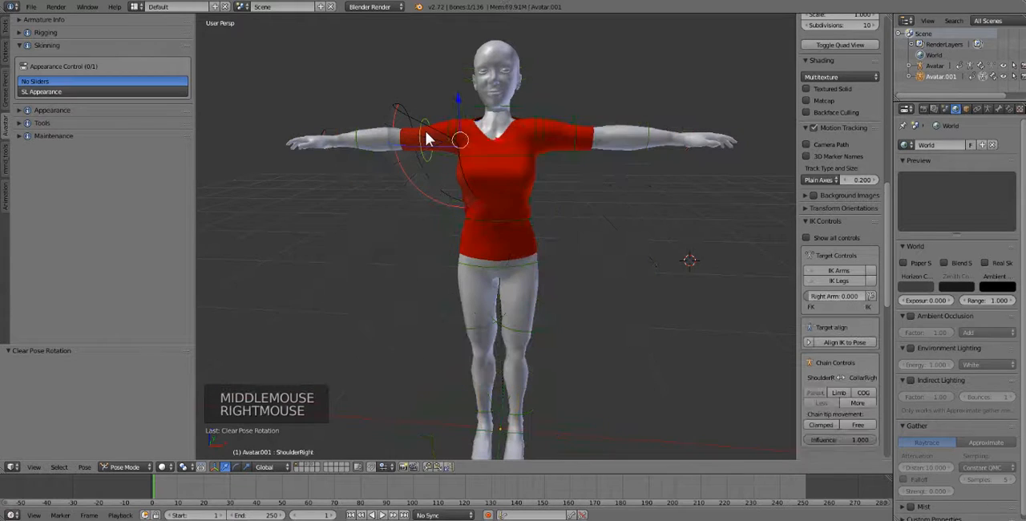
key(r)
key(r)
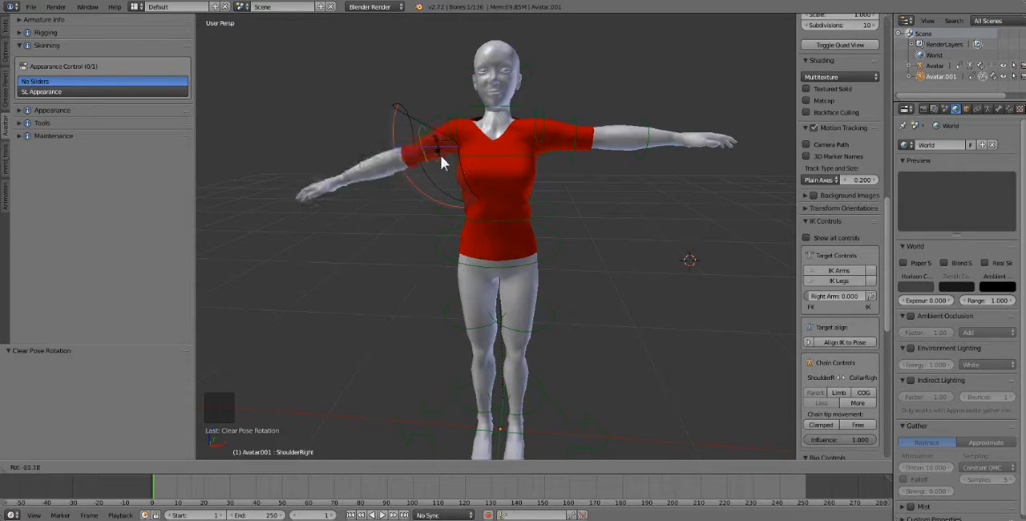
click(434, 148)
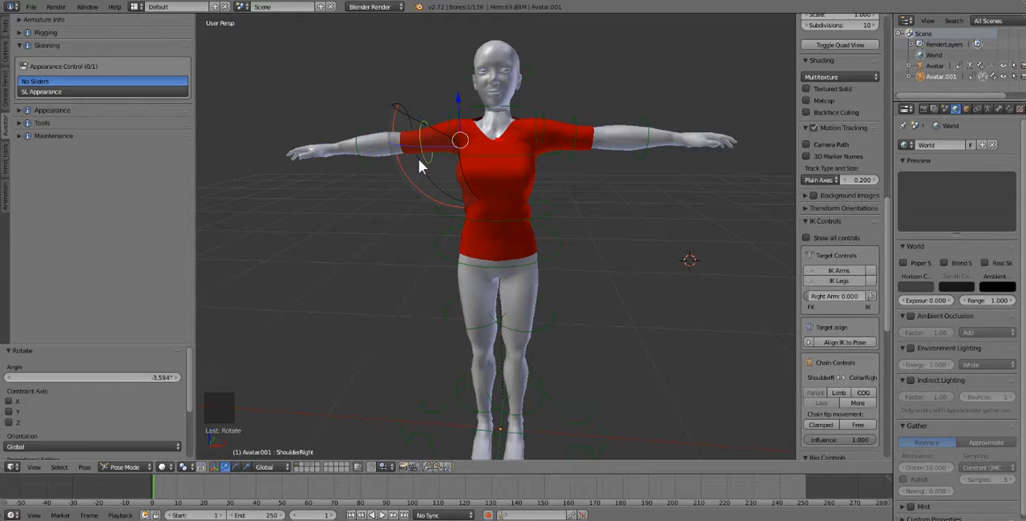
key(r)
click(425, 160)
- Raise the right arm to test the right sleeve's deformation up close, and reset every bone's rotation
scroll(438, 153, up, 1)
scroll(438, 160, up, 1)
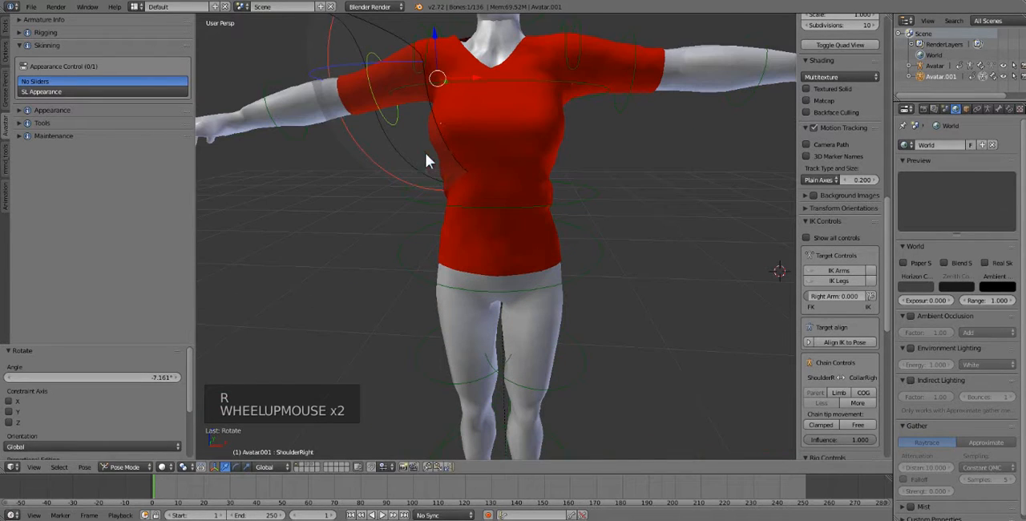
key(r)
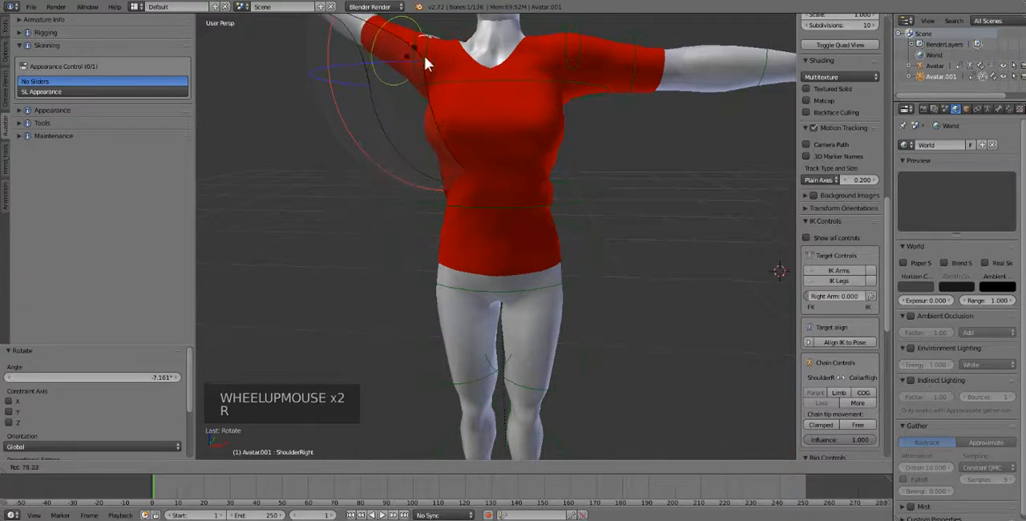
key(r)
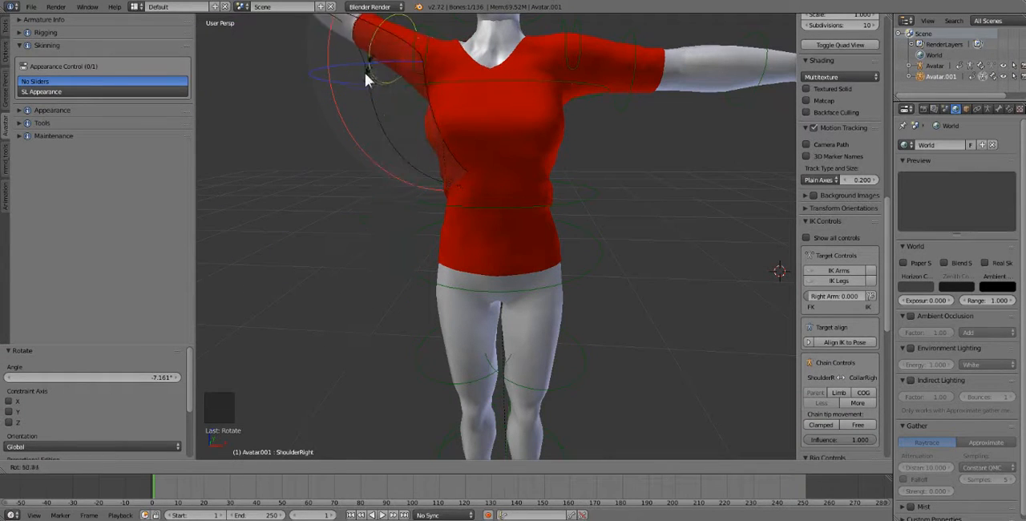
click(364, 73)
key(a)
key(a)
key(a)
key(alt+r)
scroll(489, 141, down, 1)
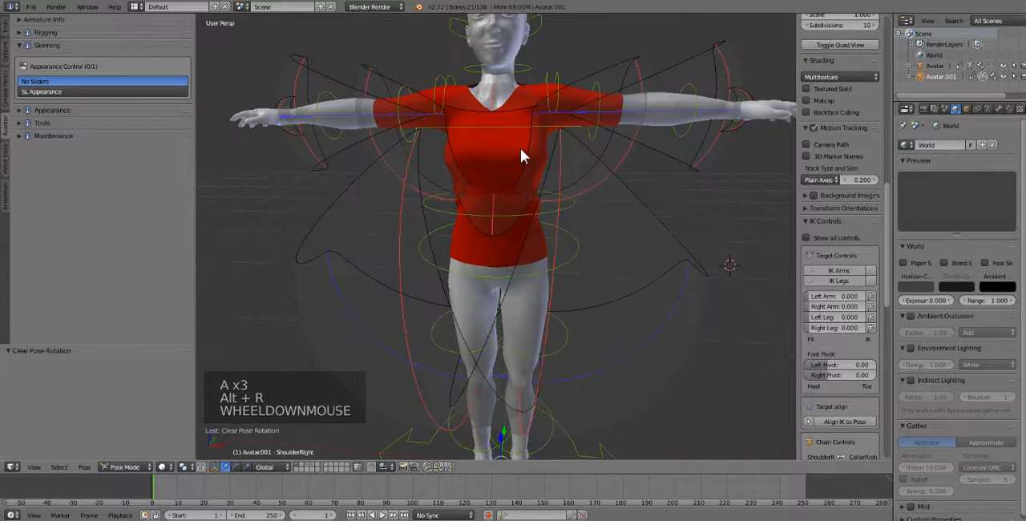